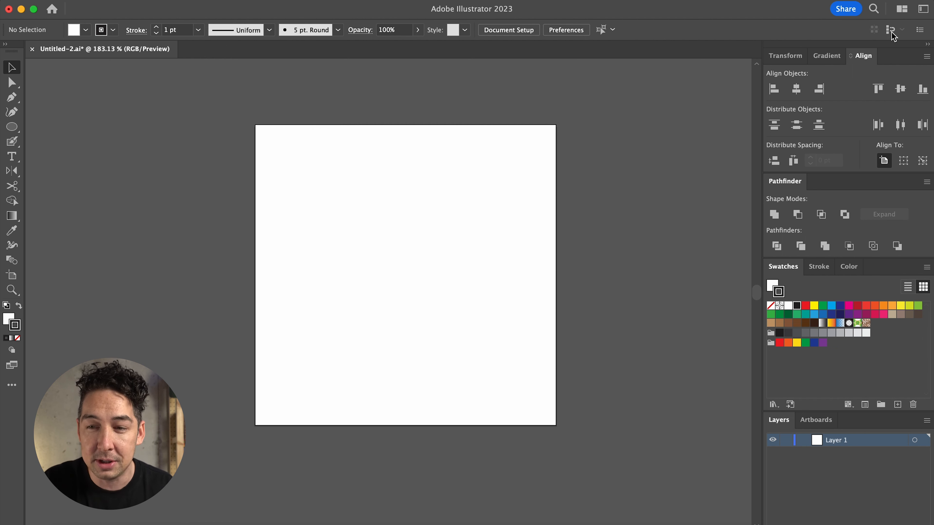
pyautogui.click(923, 10)
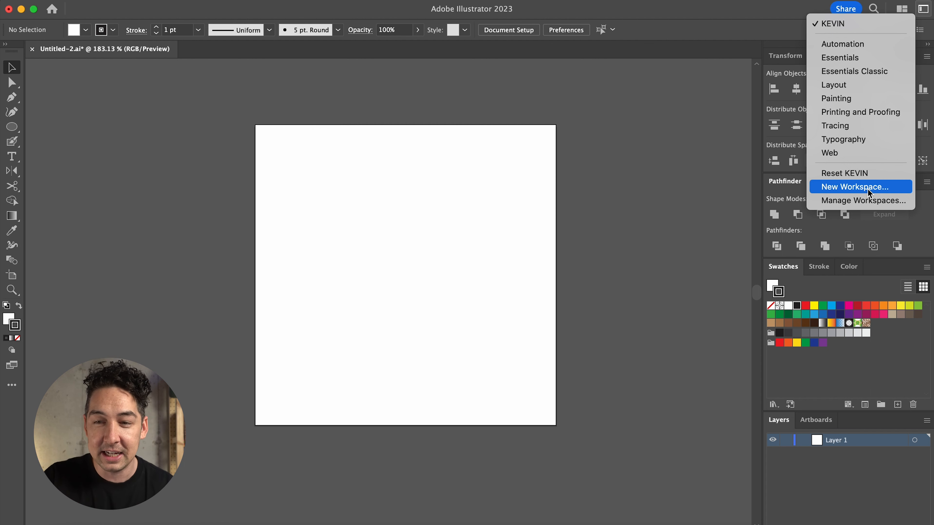
pyautogui.click(837, 24)
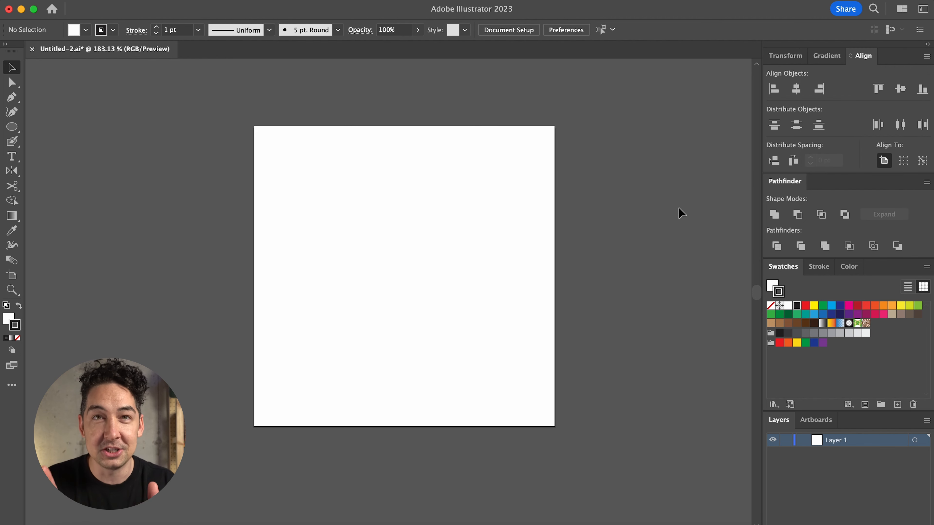
pyautogui.click(273, 1)
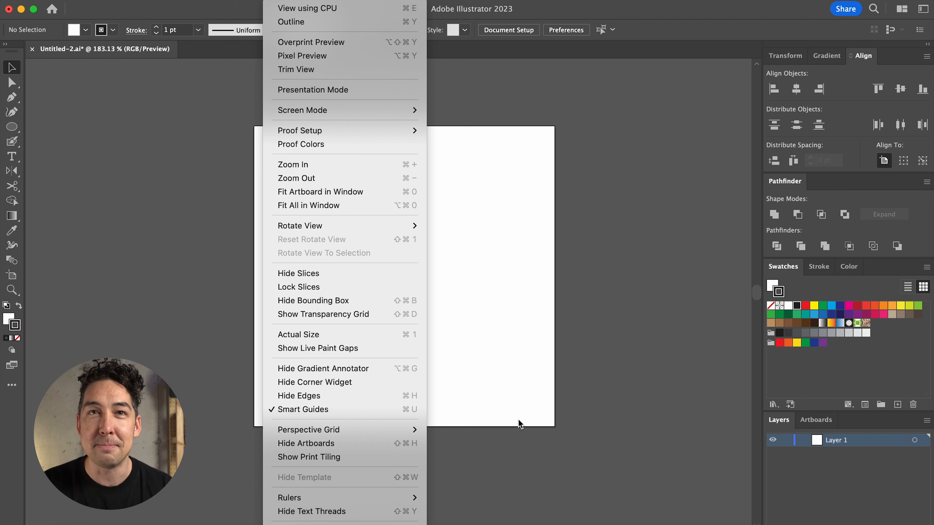
pyautogui.click(542, 428)
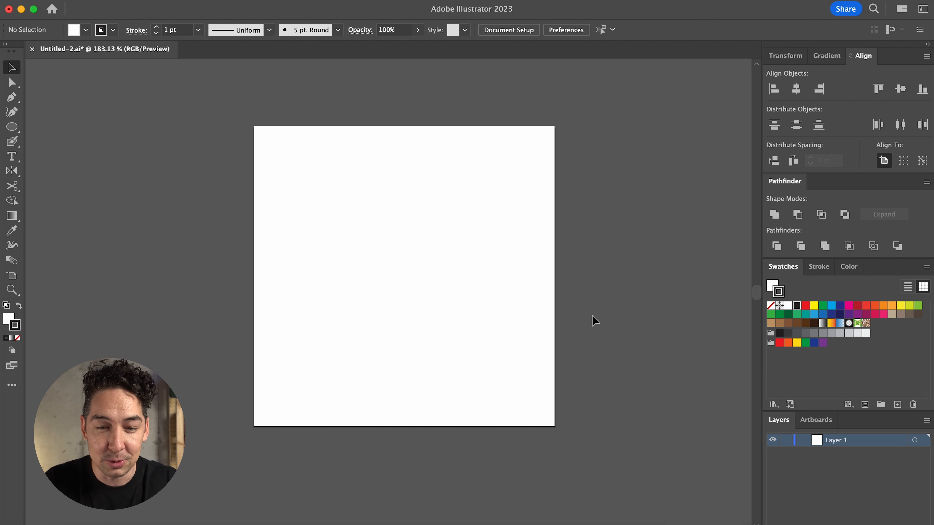
# Step: Draw a horizontally centered rectangle on the artboard's lower half and a circle about 67 pt wide overlapping its top edge
pyautogui.press('m')
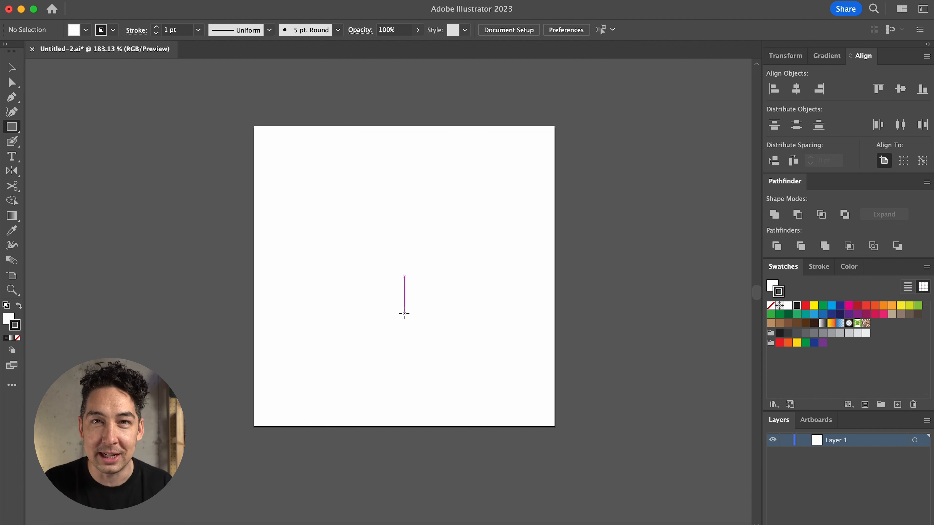
pyautogui.moveTo(404, 314)
pyautogui.mouseDown()
pyautogui.moveTo(452, 335)
pyautogui.moveTo(505, 383)
pyautogui.mouseUp()
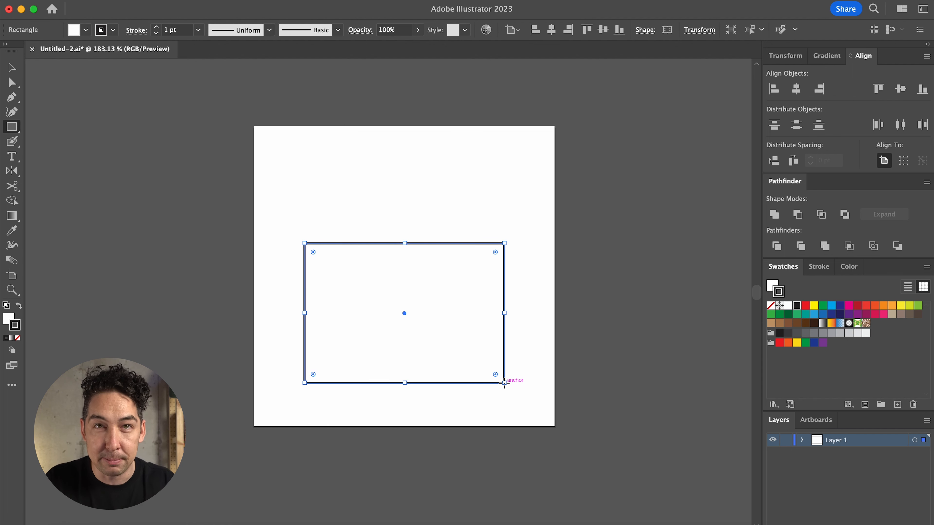
pyautogui.press('l')
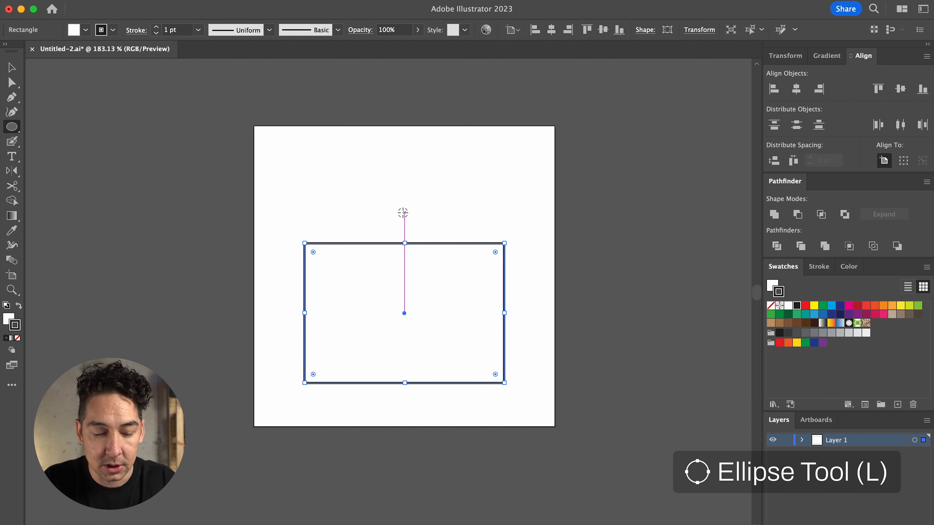
pyautogui.moveTo(403, 212); pyautogui.dragTo(467, 279)
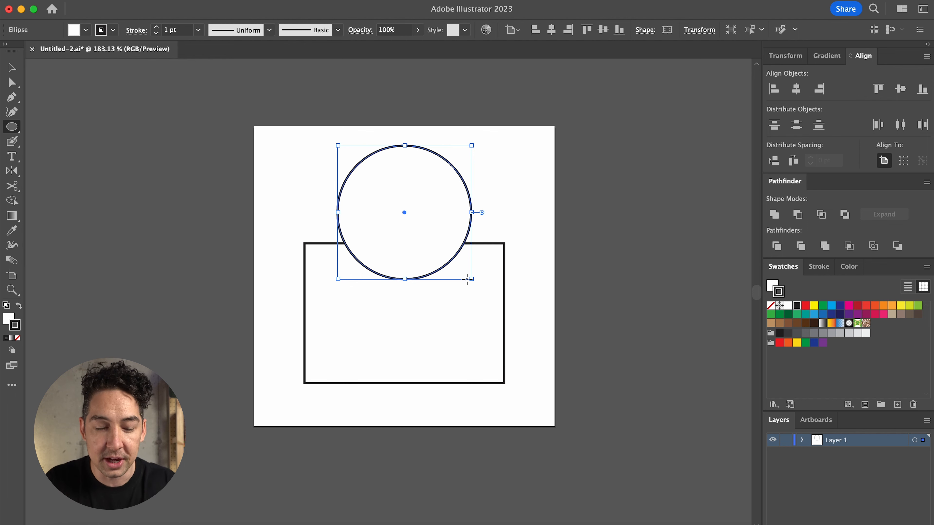
# Step: Delete the circle's bottom anchor point to leave an open half-circle arc above the rectangle
pyautogui.press('a')
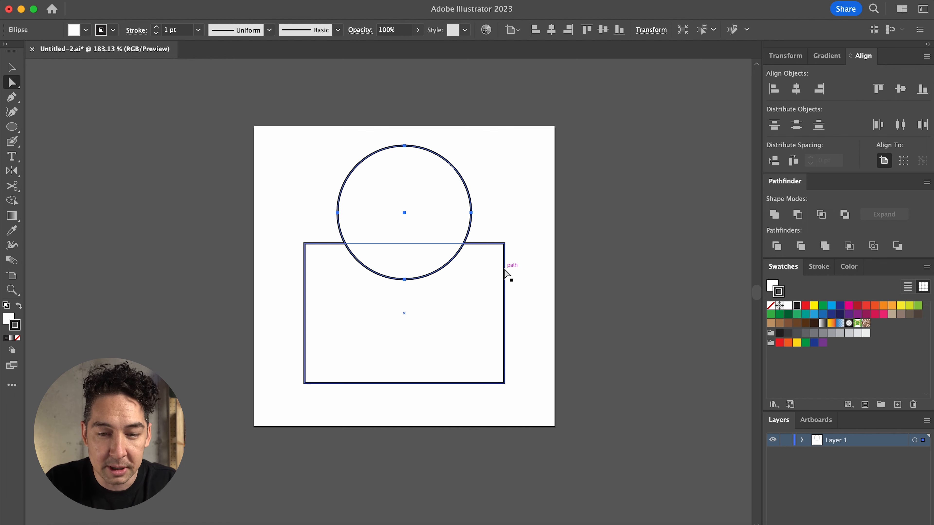
pyautogui.scroll(4, 457, 240)
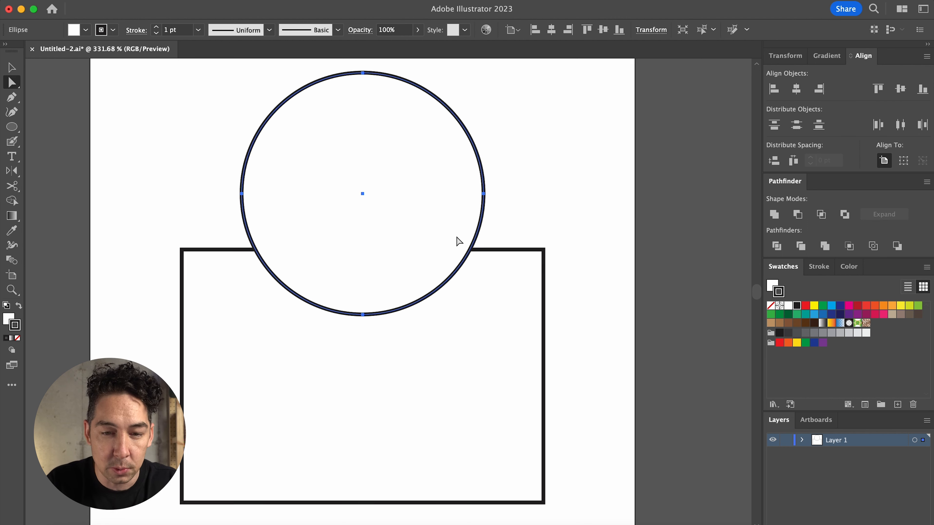
pyautogui.hscroll(-3, 358, 337)
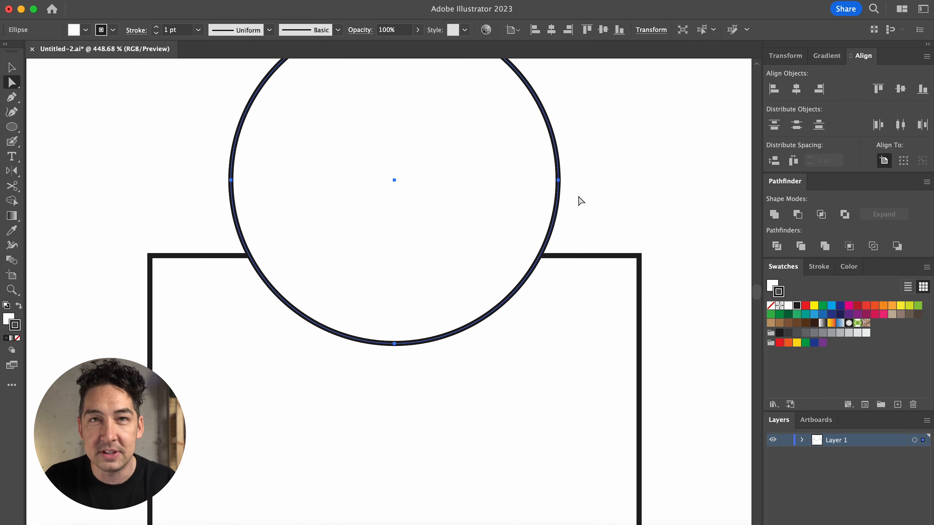
pyautogui.moveTo(394, 344); pyautogui.dragTo(364, 350)
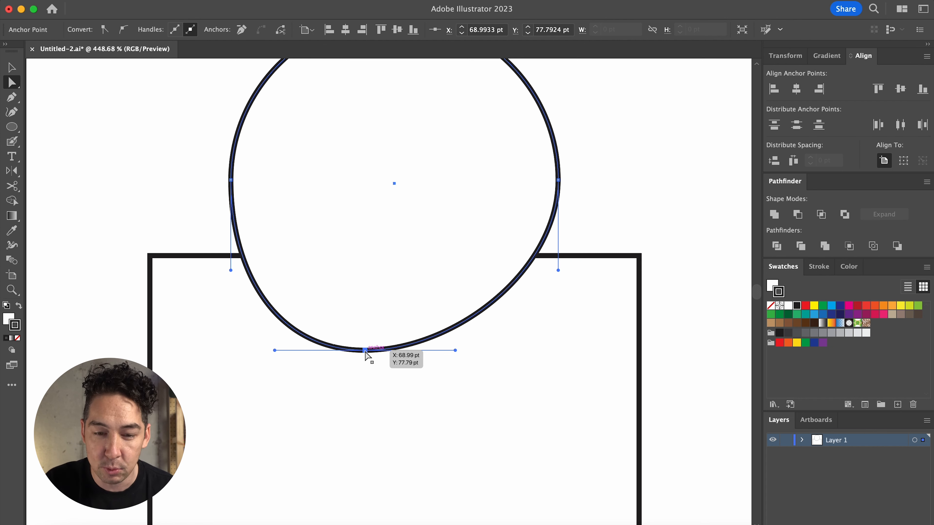
pyautogui.press('Delete')
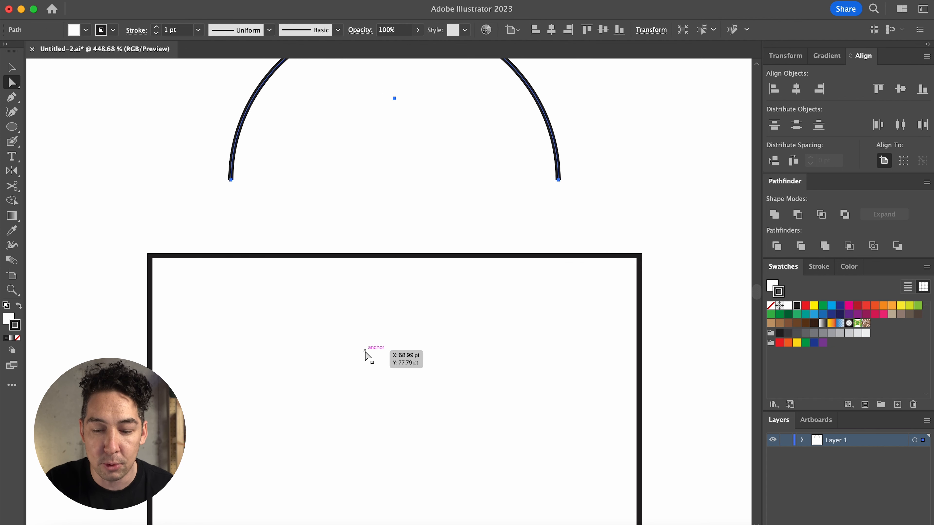
# Step: Extend both open ends of the arc with the Pen tool straight down to the rectangle's top edge
pyautogui.press('p')
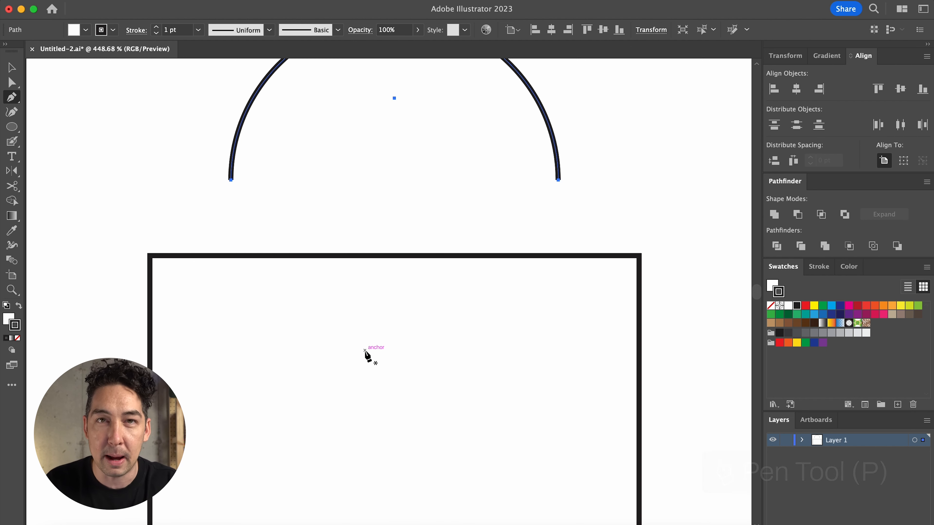
pyautogui.click(558, 180)
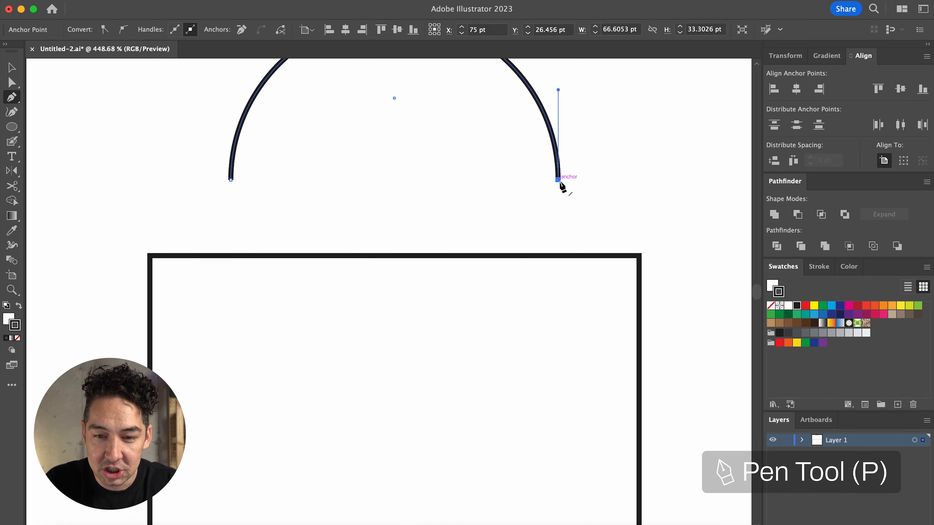
pyautogui.click(558, 254)
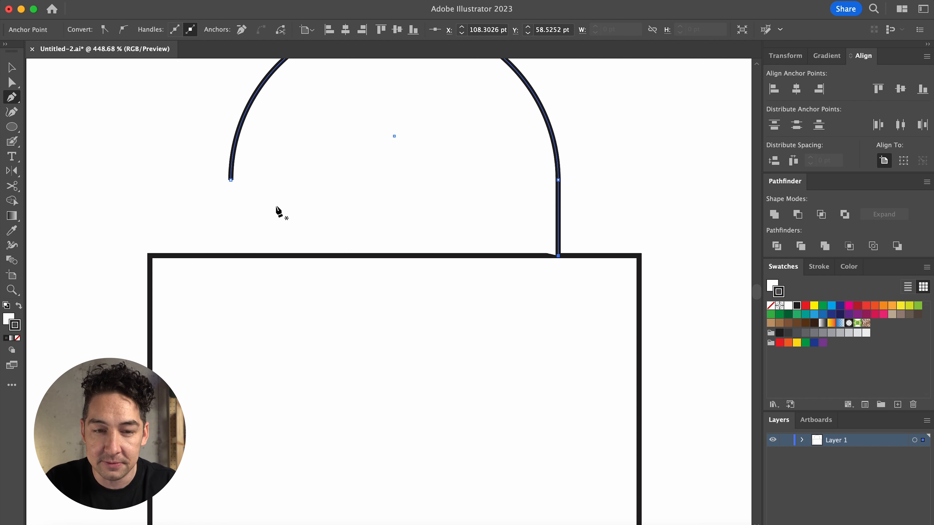
pyautogui.click(231, 180)
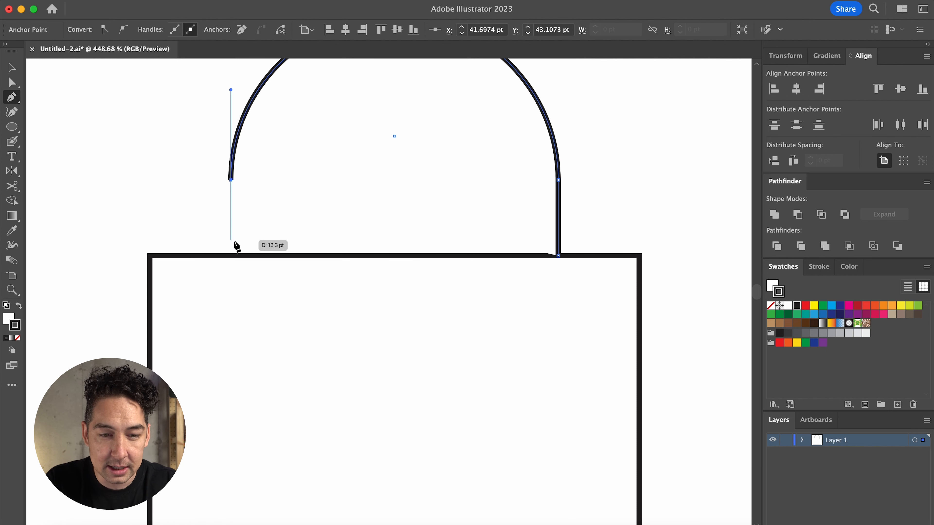
pyautogui.click(231, 255)
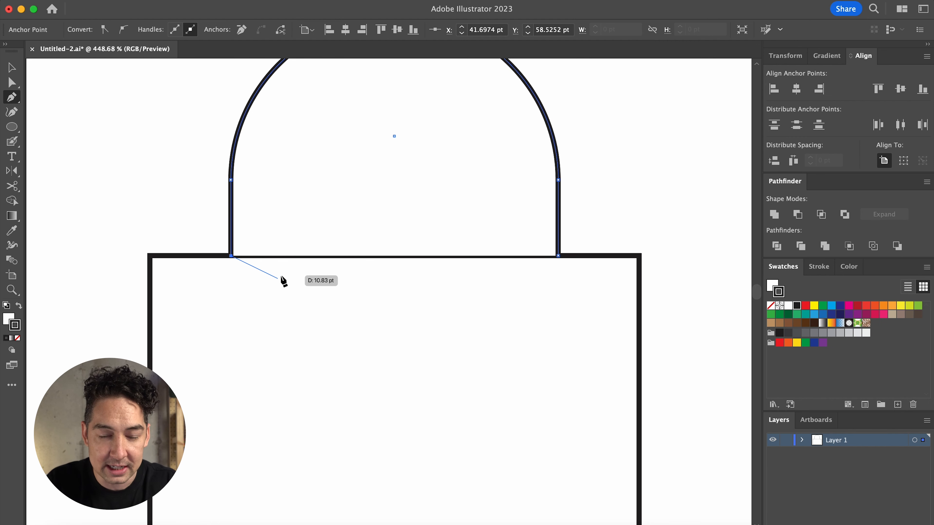
# Step: Select the shackle and the rectangle together and remove their fill
pyautogui.scroll(-2, 280, 279)
pyautogui.press('v')
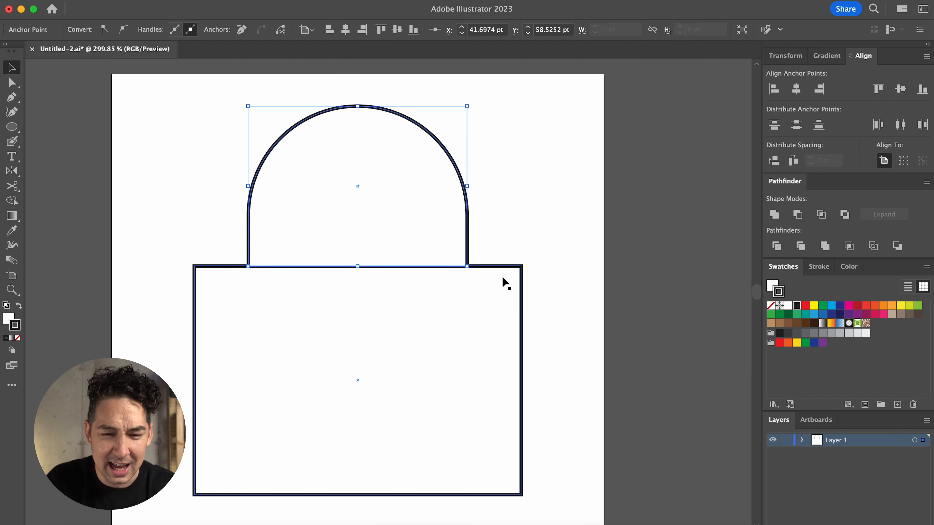
pyautogui.moveTo(540, 311); pyautogui.dragTo(330, 188)
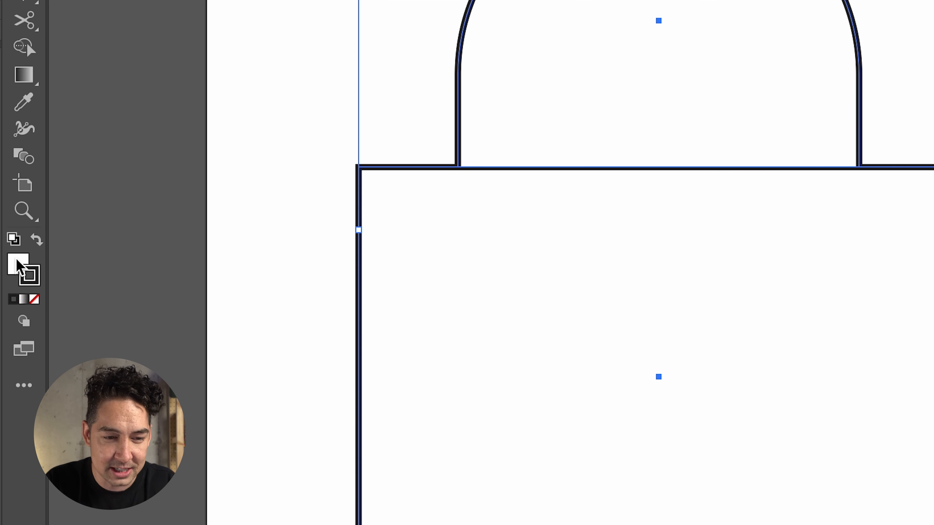
pyautogui.click(34, 300)
pyautogui.click(216, 270)
pyautogui.click(901, 88)
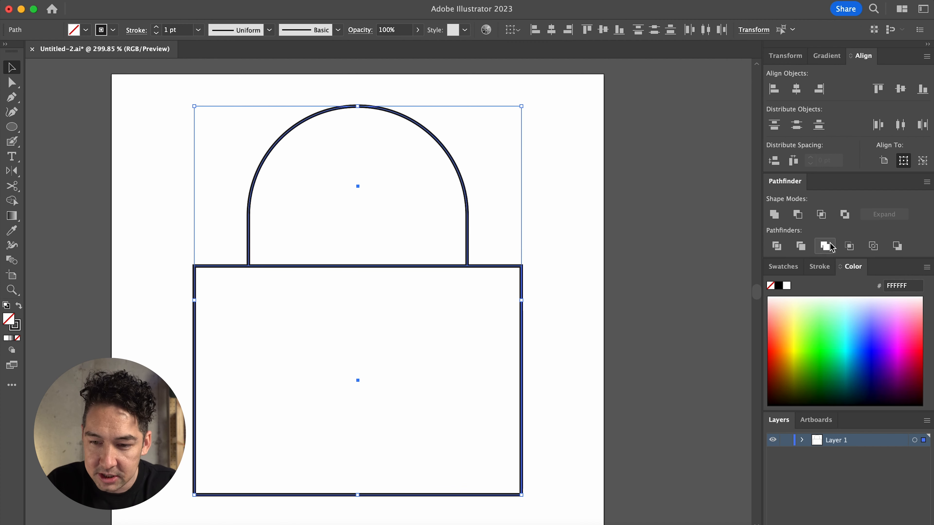
# Step: Set the stroke weight of the selected padlock shapes to 5 pt
pyautogui.click(819, 267)
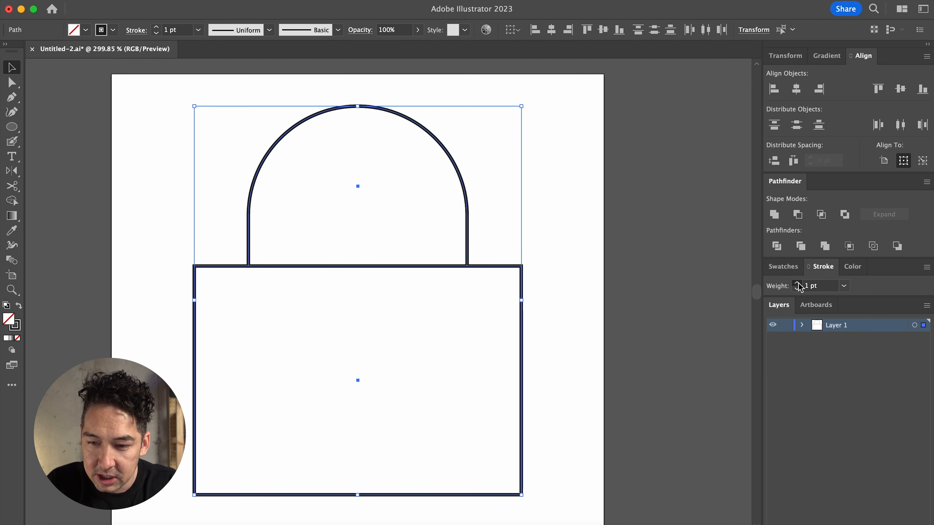
pyautogui.click(798, 283)
pyautogui.click(798, 284)
pyautogui.click(798, 283)
pyautogui.click(798, 283)
# Step: Center the padlock shapes vertically on the artboard and deselect them
pyautogui.scroll(-3, 531, 308)
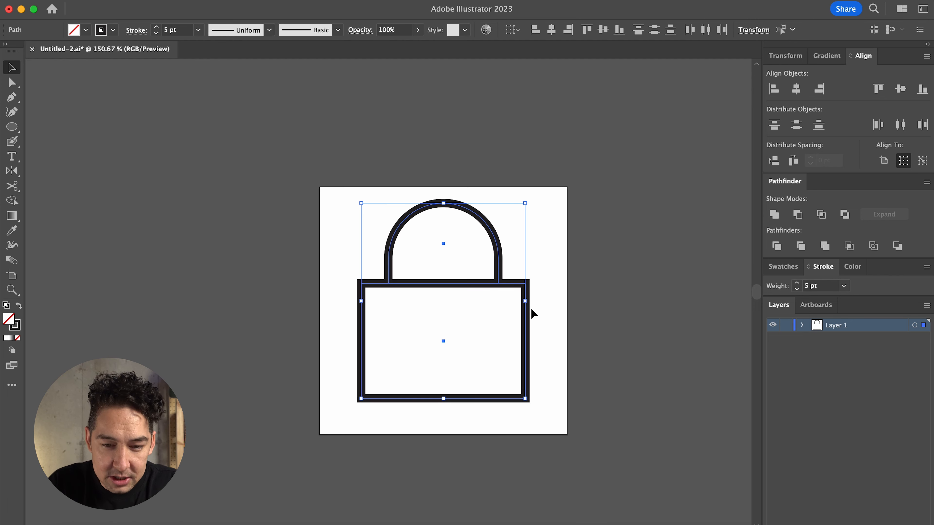
pyautogui.click(560, 337)
pyautogui.moveTo(547, 293); pyautogui.dragTo(481, 229)
pyautogui.click(553, 240)
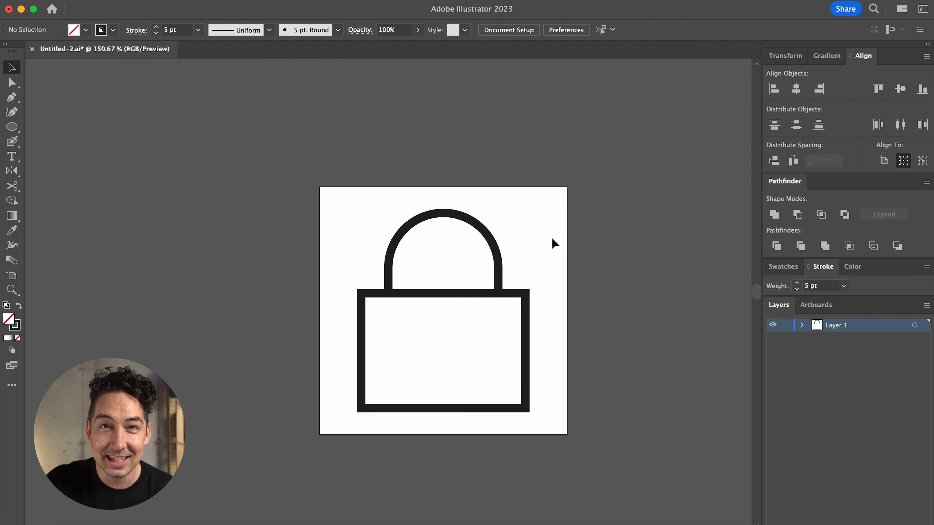
# Step: Add a second artboard beside the padlock icon's artboard
pyautogui.hscroll(5, 573, 317)
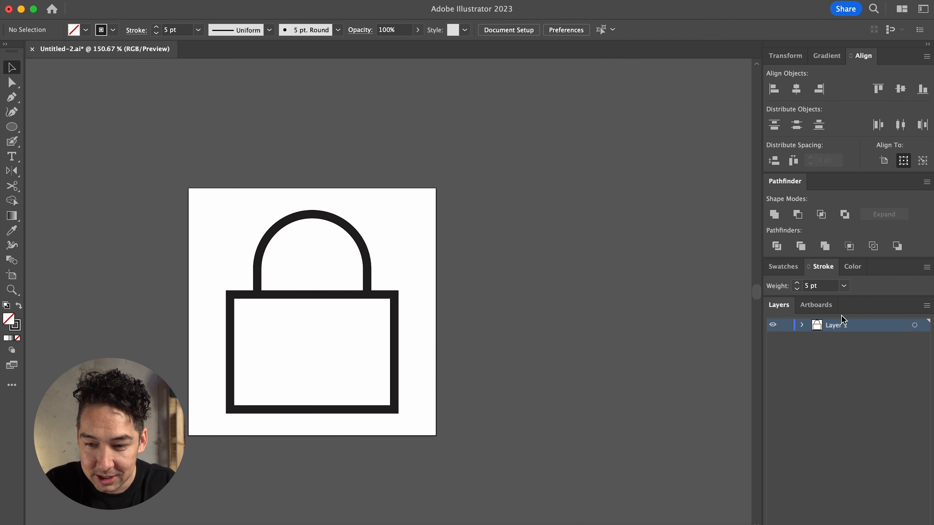
pyautogui.click(817, 305)
pyautogui.click(904, 524)
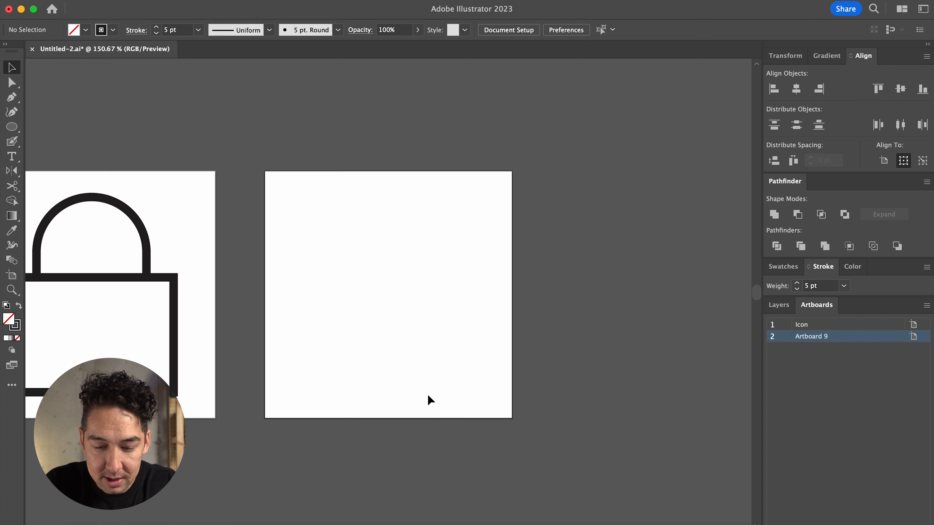
# Step: Draw a square from the center of the empty artboard and rotate it 45° into a diamond
pyautogui.scroll(3, 429, 396)
pyautogui.scroll(3, 427, 395)
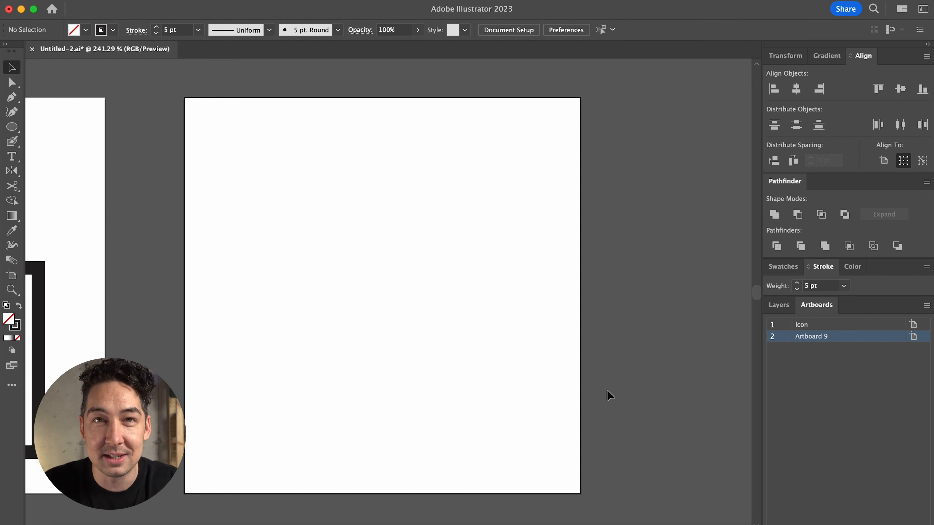
pyautogui.press('m')
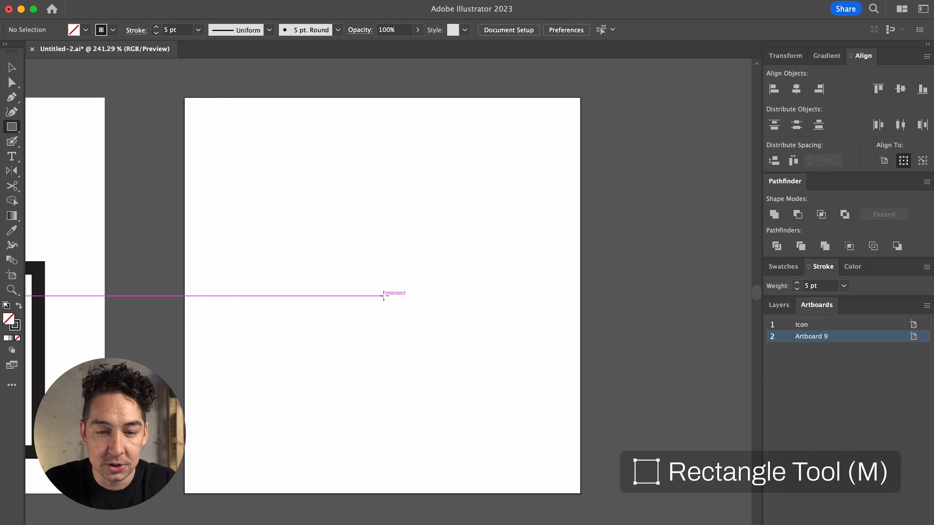
pyautogui.moveTo(382, 295); pyautogui.dragTo(478, 390)
pyautogui.press('v')
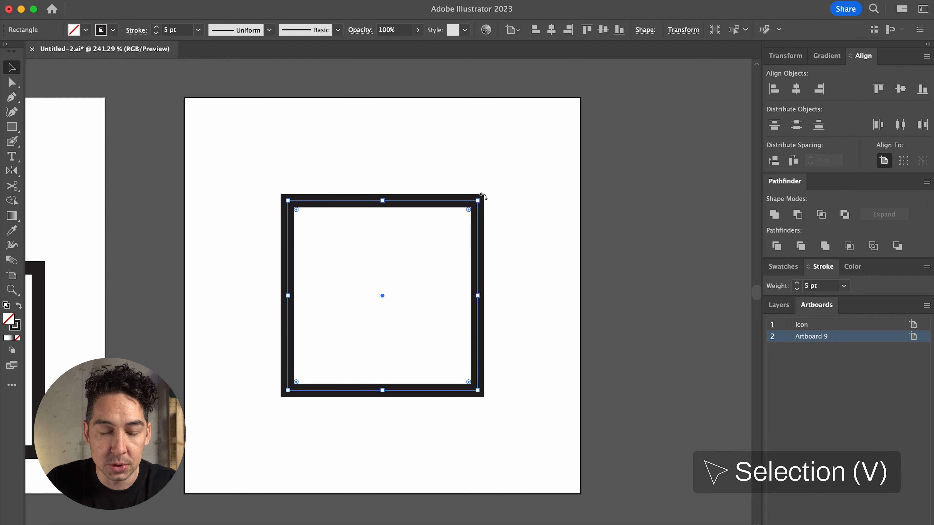
pyautogui.moveTo(482, 196); pyautogui.dragTo(509, 271)
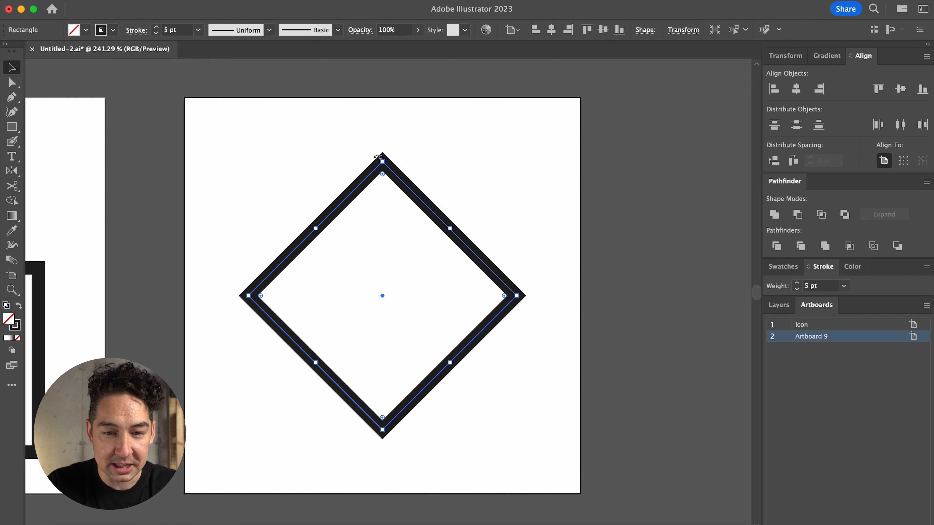
# Step: Delete the diamond's bottom anchor point to leave an open roof shape
pyautogui.press('a')
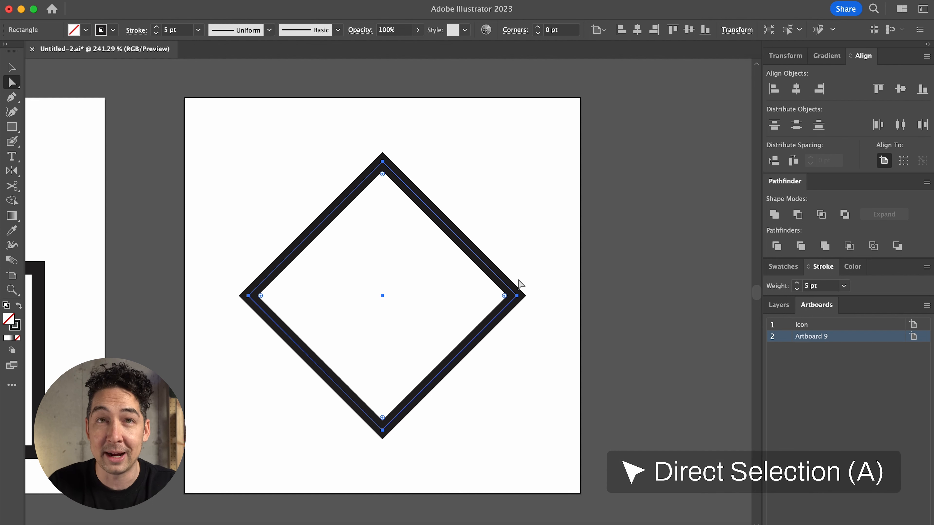
pyautogui.moveTo(513, 472); pyautogui.dragTo(259, 372)
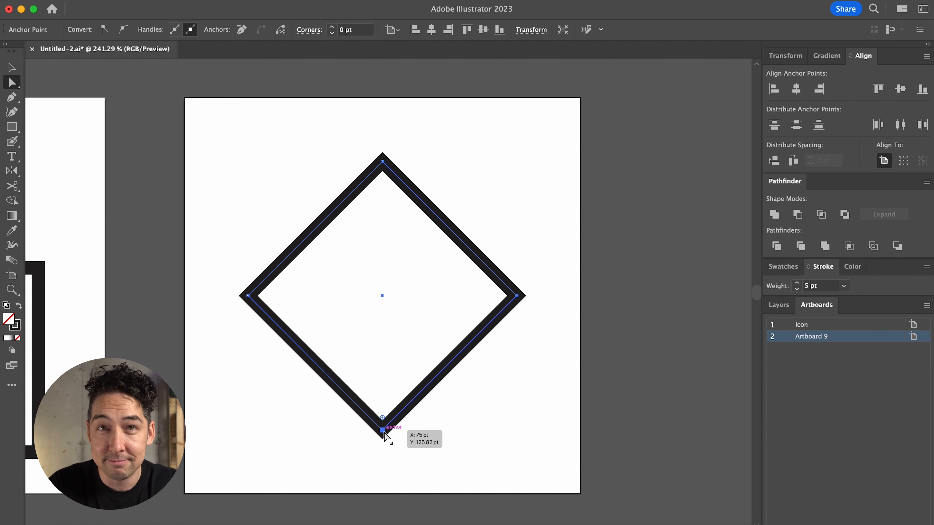
pyautogui.press('Delete')
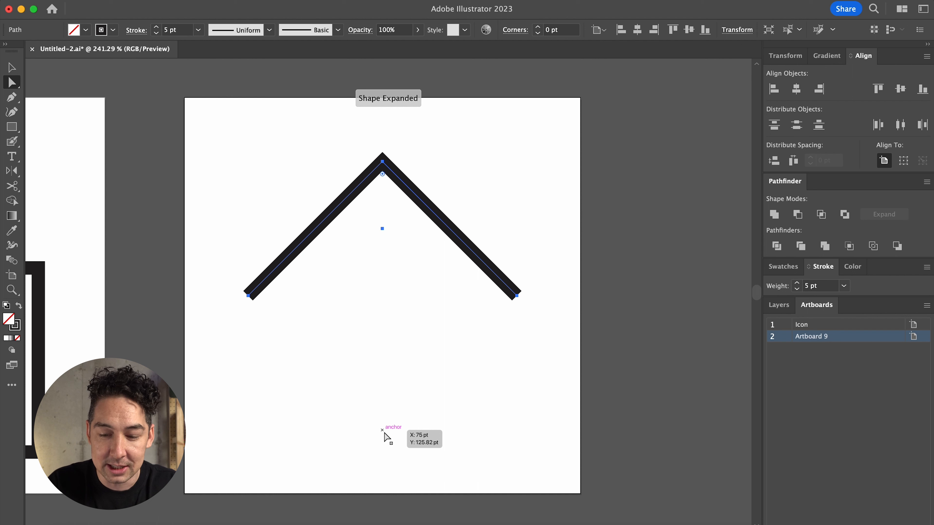
# Step: Extend the open roof with the Pen tool into two vertical walls and a flat floor, closing the house outline
pyautogui.press('p')
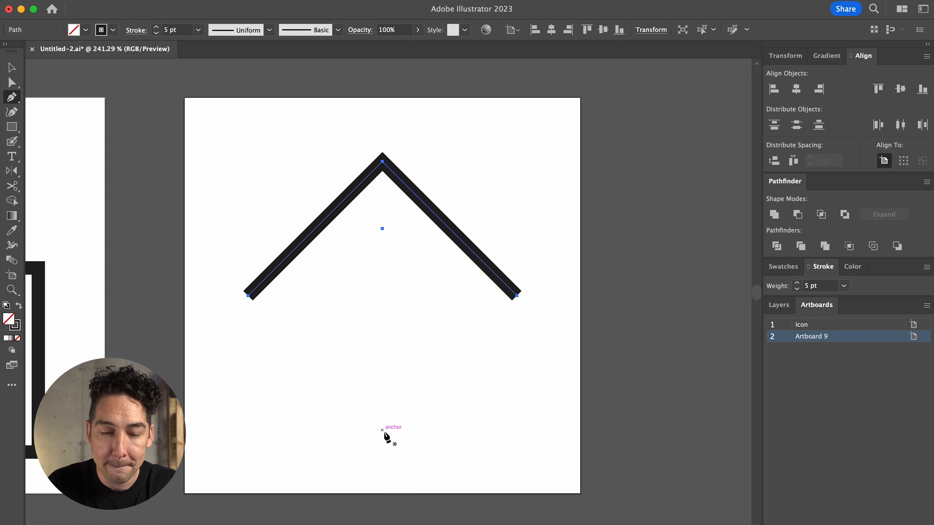
pyautogui.click(250, 296)
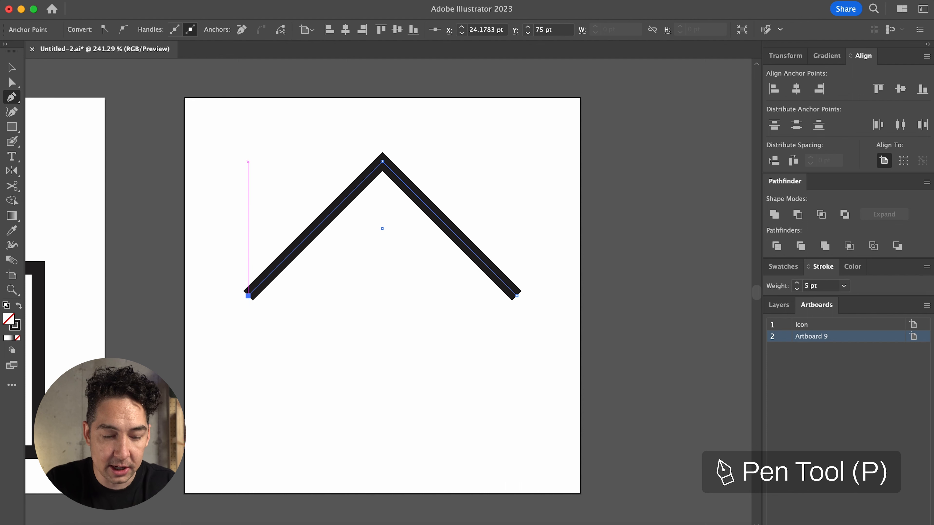
pyautogui.click(250, 438)
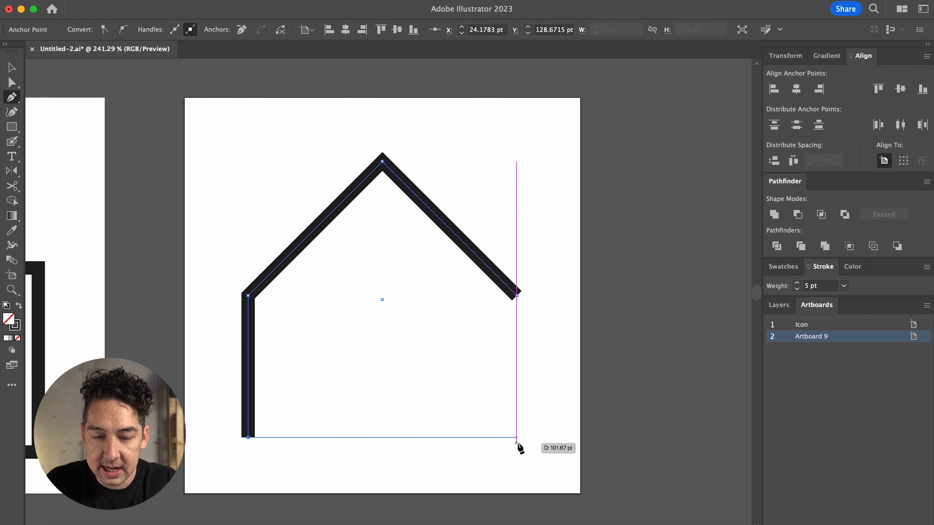
pyautogui.click(517, 438)
pyautogui.click(518, 296)
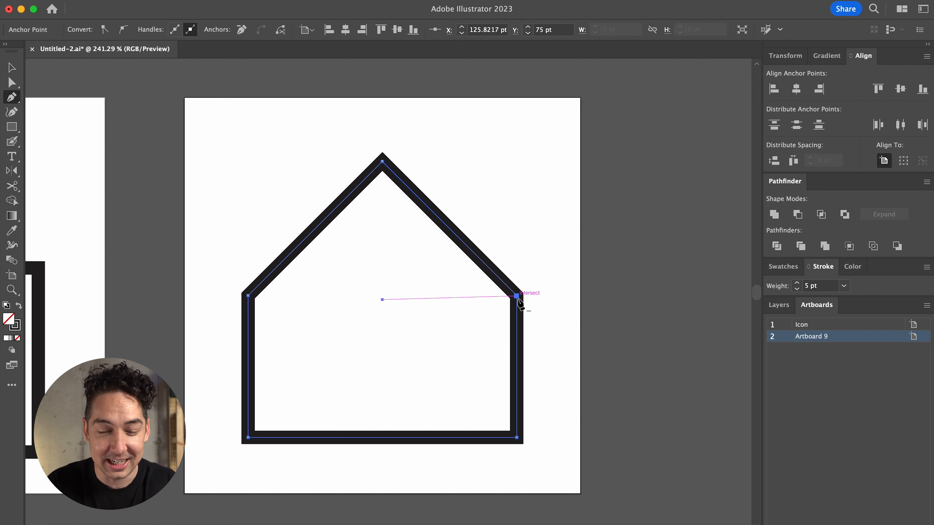
# Step: Draw a door rectangle centered on the house's floor line, stretch it taller, and deselect it
pyautogui.press('m')
pyautogui.moveTo(381, 397); pyautogui.dragTo(419, 438)
pyautogui.press('v')
pyautogui.moveTo(382, 354); pyautogui.dragTo(382, 314)
pyautogui.click(419, 171)
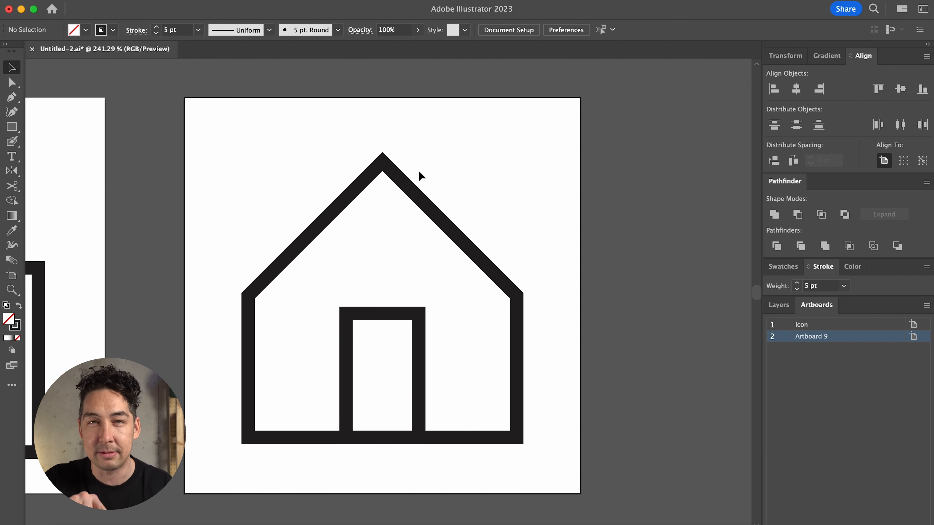
# Step: Lower the roof's peak anchor point straight down to give the house a flatter roof
pyautogui.press('a')
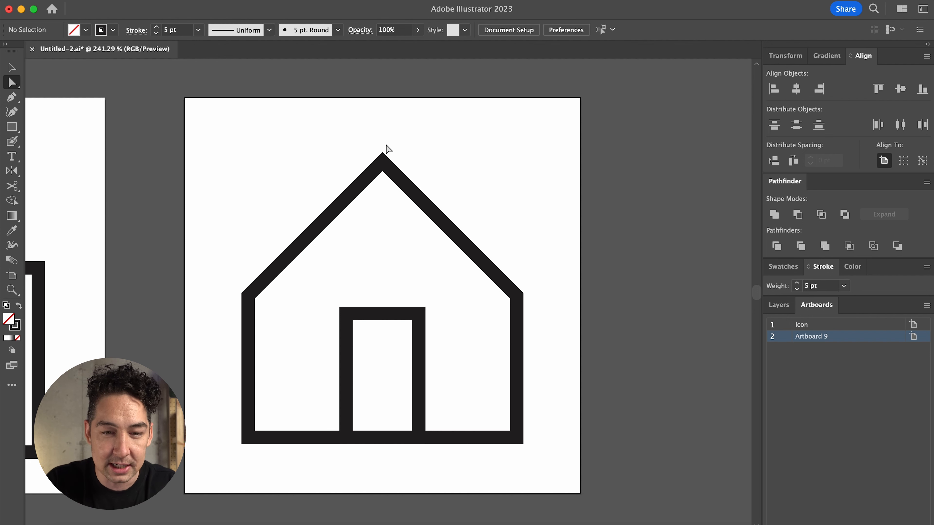
pyautogui.moveTo(412, 141); pyautogui.dragTo(338, 194)
pyautogui.moveTo(383, 163); pyautogui.dragTo(383, 196)
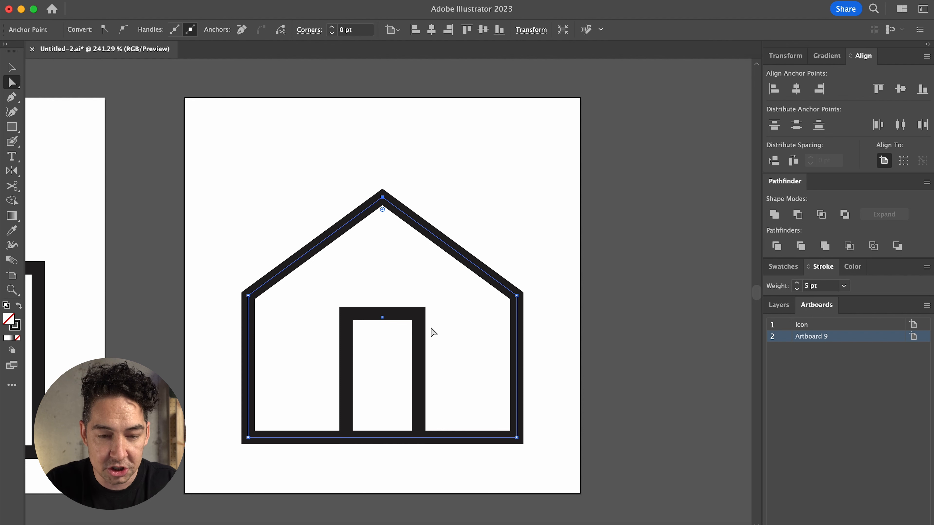
# Step: Add both eave anchor points to the peak selection and nudge the whole roof upward to make the walls taller
pyautogui.moveTo(219, 263); pyautogui.dragTo(271, 307)
pyautogui.moveTo(562, 274); pyautogui.dragTo(480, 322)
pyautogui.press('Up')
pyautogui.press('Up')
pyautogui.press('Up')
pyautogui.press('Up')
pyautogui.press('Up')
pyautogui.press('Up')
pyautogui.press('Up')
pyautogui.press('Up')
pyautogui.press('Up')
pyautogui.press('Up')
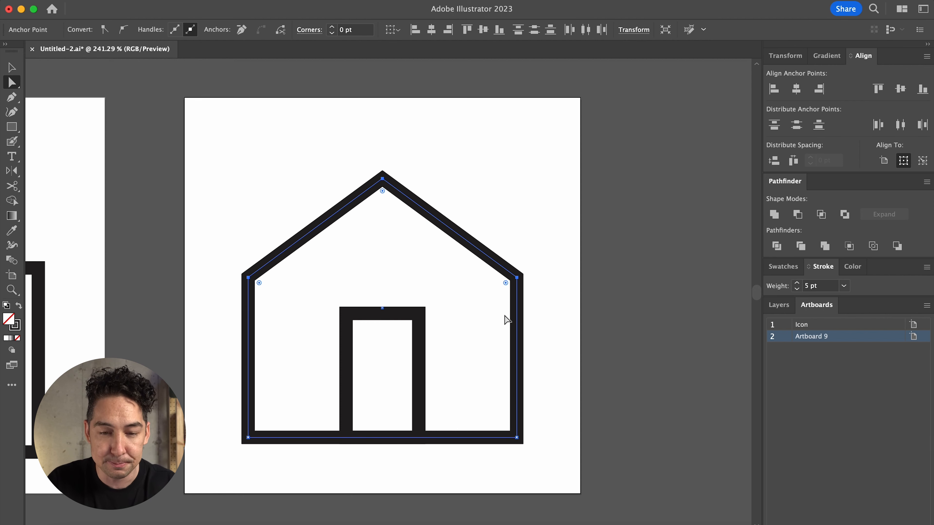
# Step: Move the house outline and door up together to the artboard's vertical center and deselect them
pyautogui.press('v')
pyautogui.moveTo(639, 396); pyautogui.dragTo(254, 206)
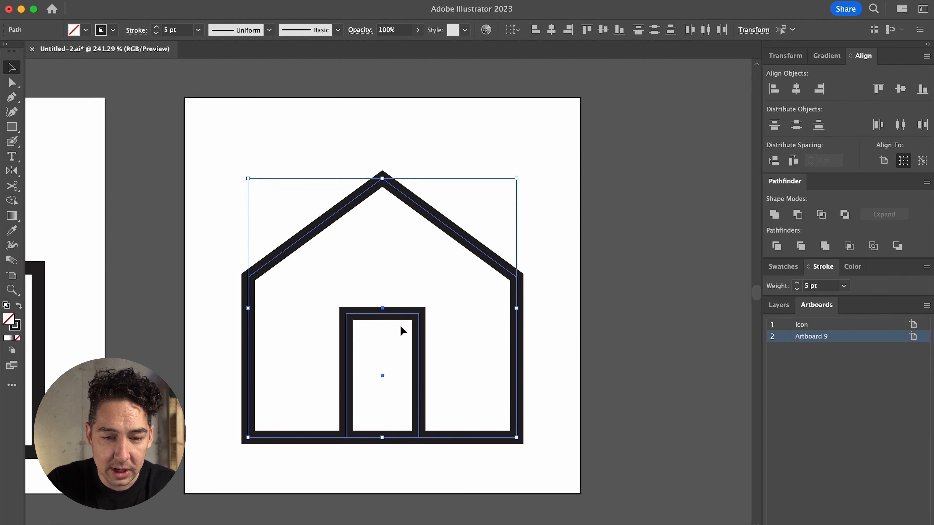
pyautogui.moveTo(418, 312); pyautogui.dragTo(415, 306)
pyautogui.scroll(-5, 397, 344)
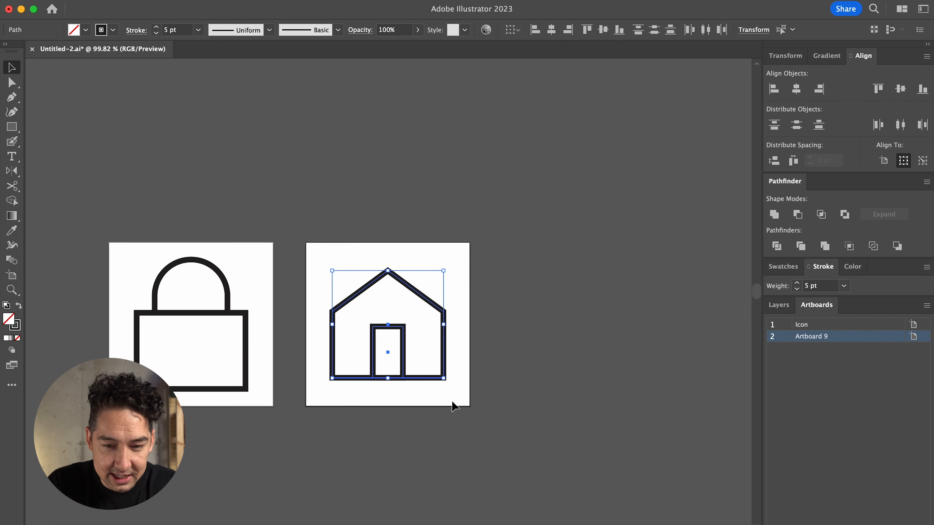
pyautogui.click(453, 402)
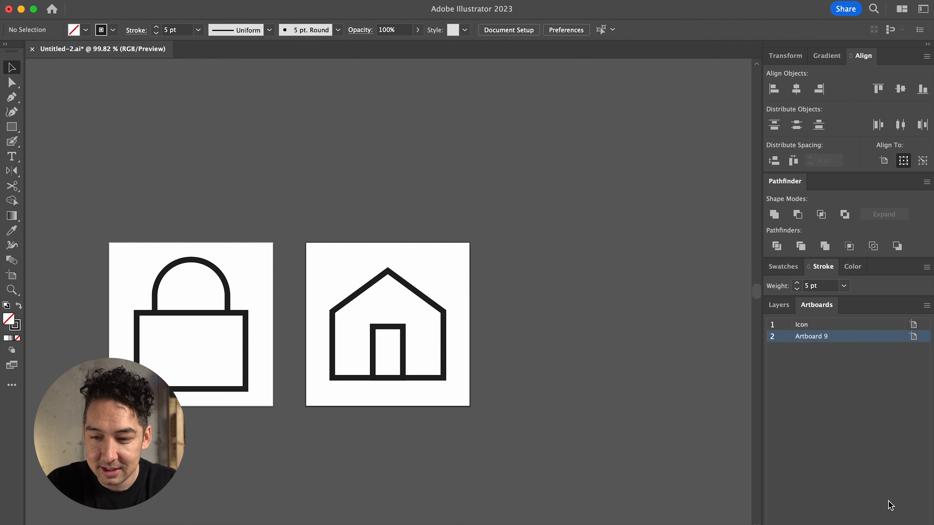
# Step: Add a third artboard beside the house icon's artboard
pyautogui.click(890, 519)
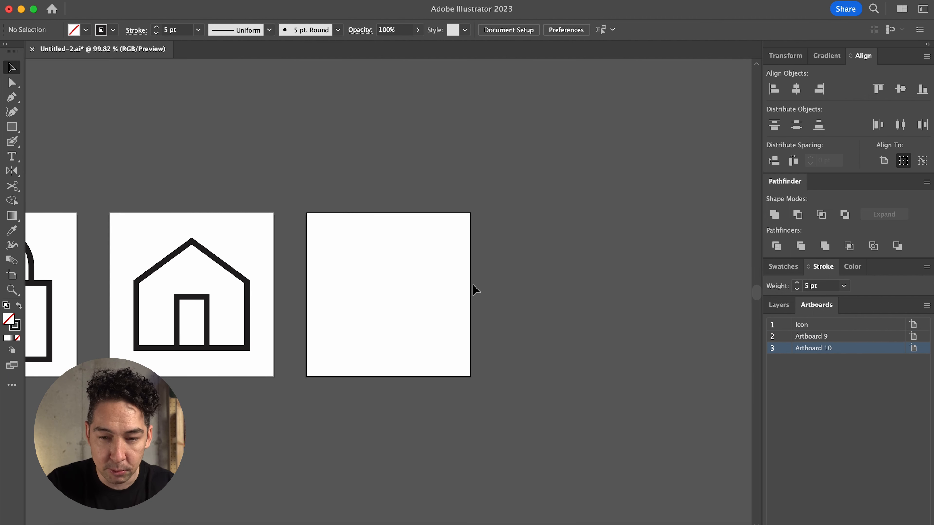
pyautogui.press('super+0')
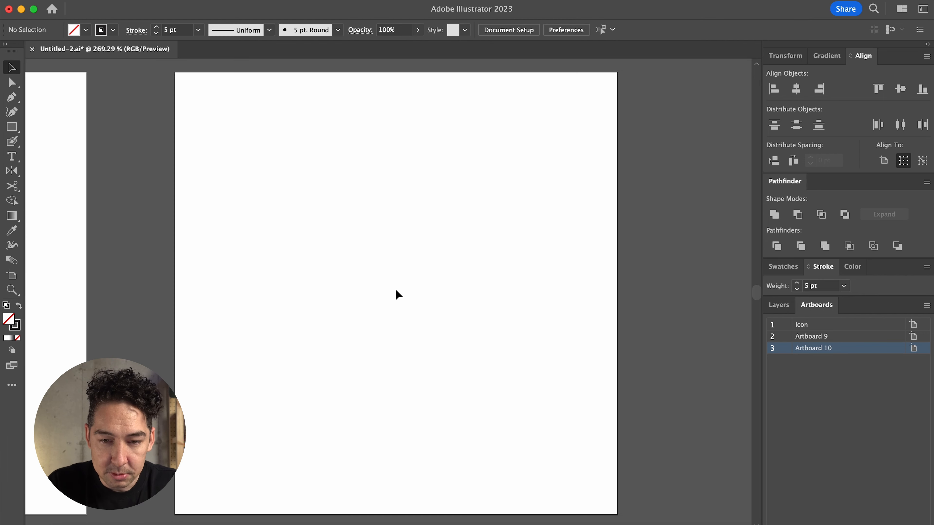
pyautogui.scroll(-2, 398, 294)
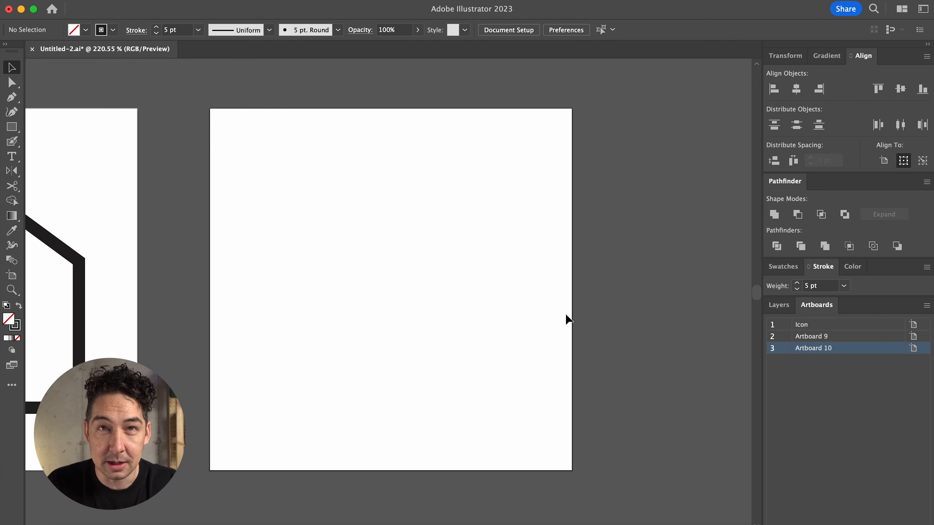
# Step: Draw a square from the center of the empty third artboard, rotate it 45° into a diamond, and deselect it
pyautogui.press('m')
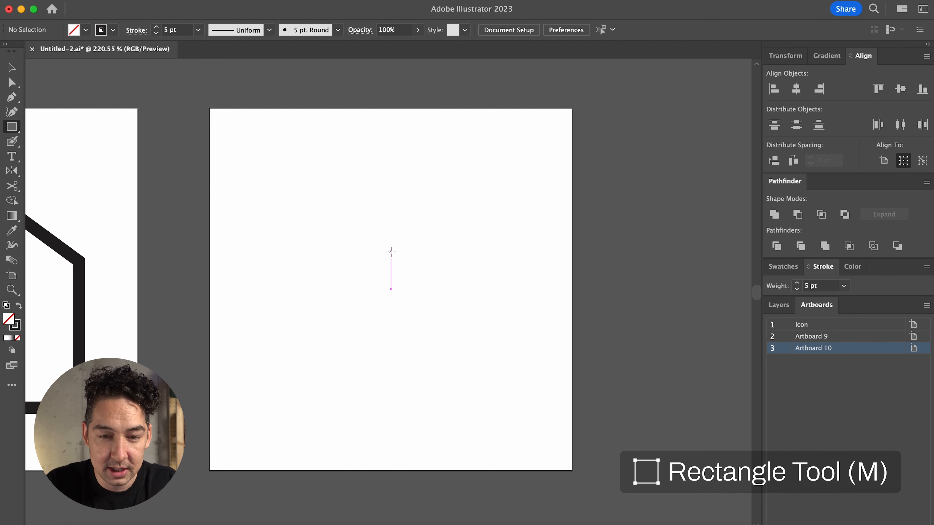
pyautogui.moveTo(391, 290); pyautogui.dragTo(484, 333)
pyautogui.press('v')
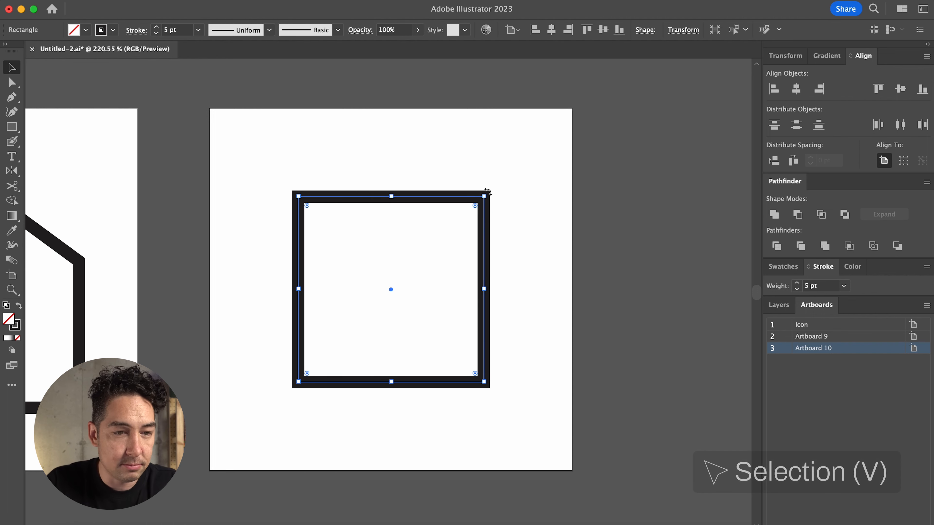
pyautogui.moveTo(489, 192); pyautogui.dragTo(402, 146)
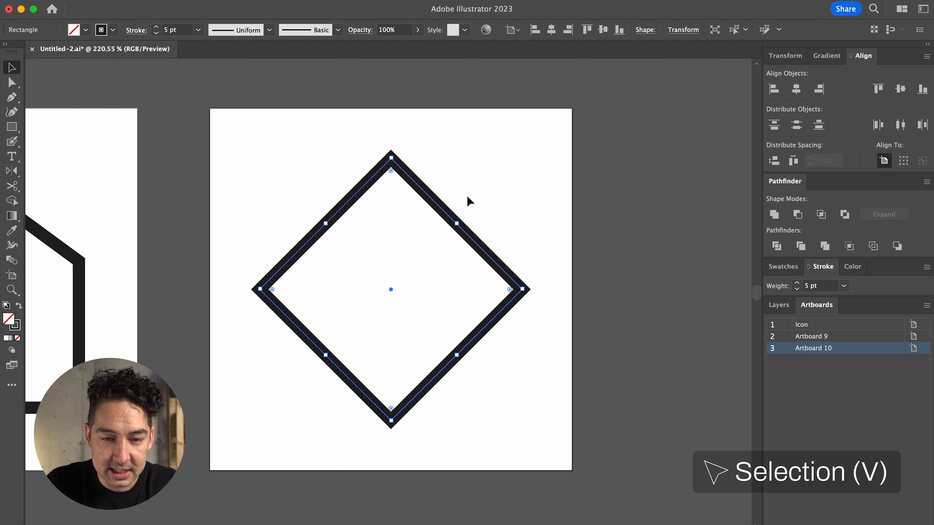
pyautogui.click(528, 282)
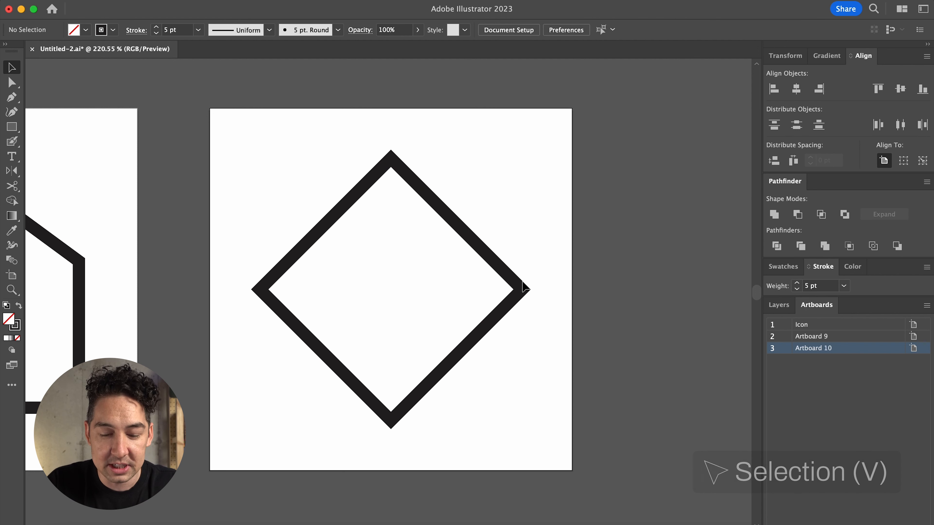
# Step: Try to reshape the diamond with its rotated bounding box handles and undo the change
pyautogui.click(509, 275)
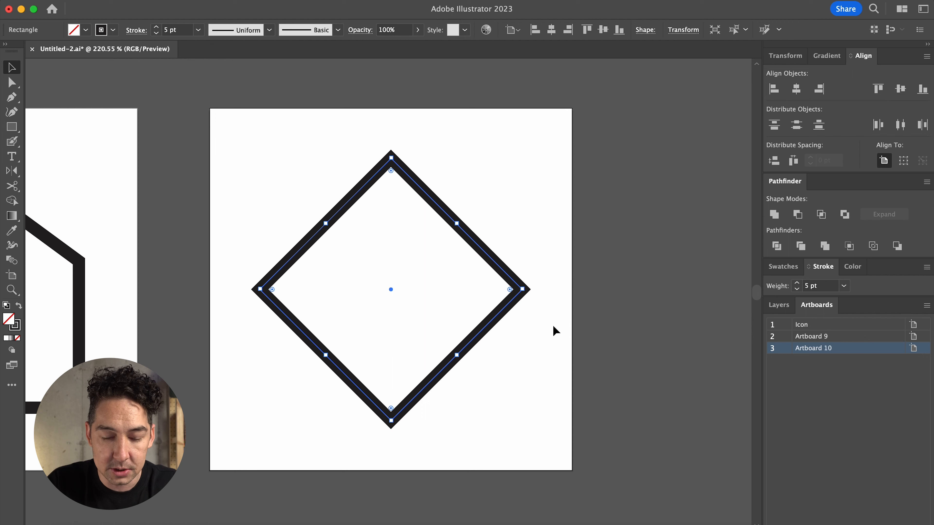
pyautogui.moveTo(522, 289); pyautogui.dragTo(497, 258)
pyautogui.moveTo(391, 159); pyautogui.dragTo(358, 216)
pyautogui.press('cmd+z')
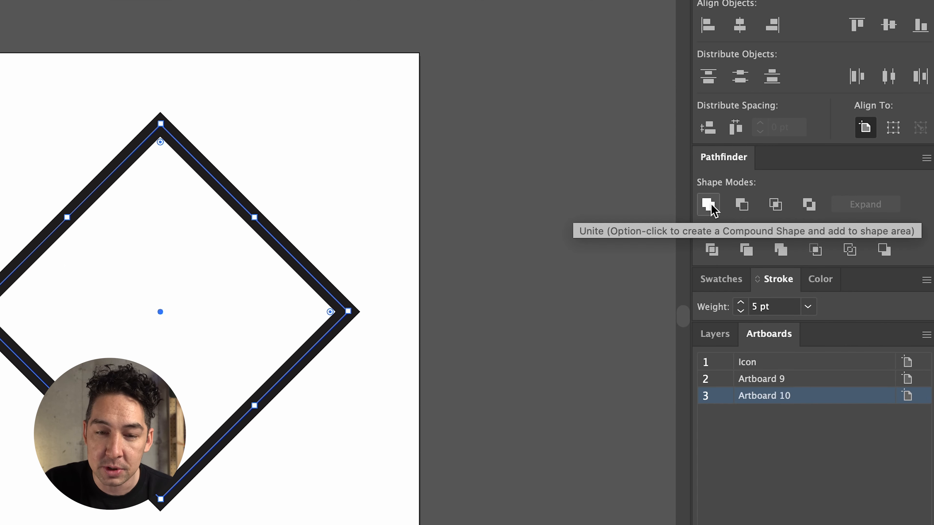
# Step: Apply Unite to the diamond to straighten its bounding box, and flatten it into a wide rhombus in the artboard's upper half
pyautogui.click(711, 205)
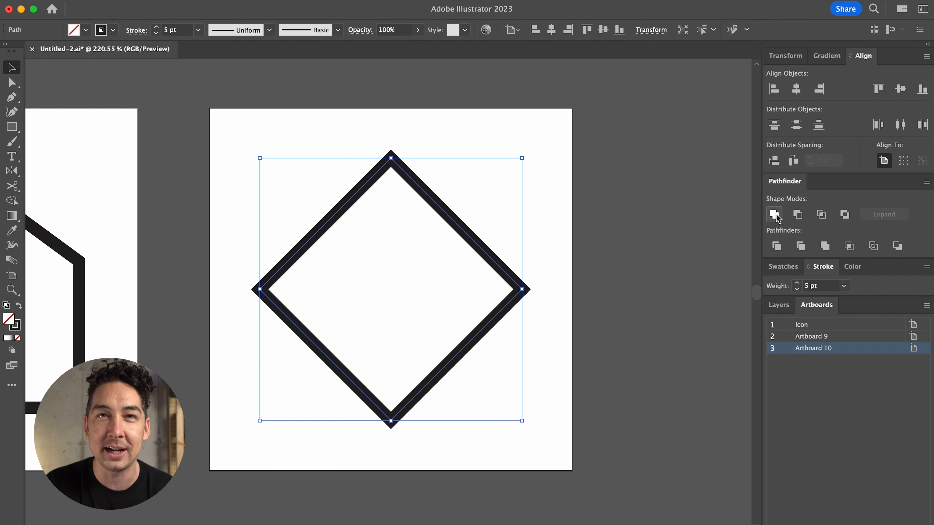
pyautogui.moveTo(391, 158)
pyautogui.mouseDown()
pyautogui.moveTo(391, 270)
pyautogui.moveTo(401, 178)
pyautogui.mouseUp()
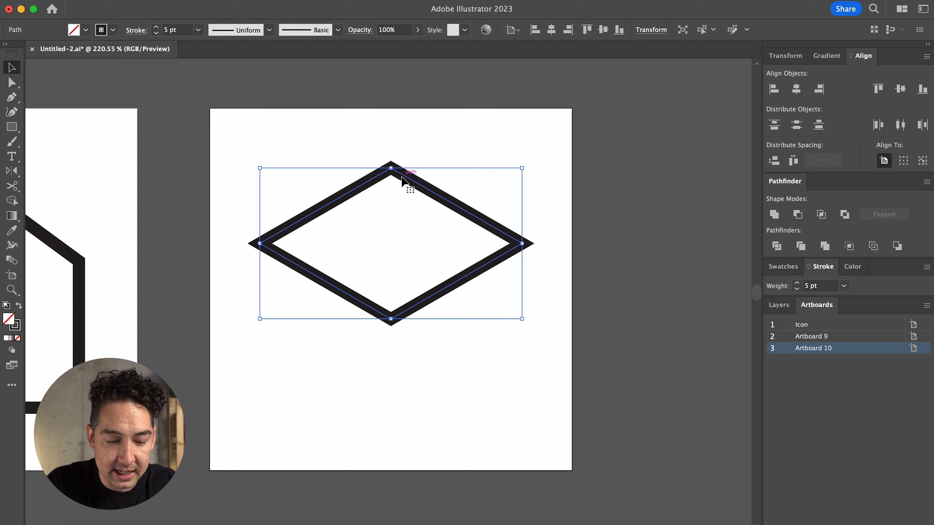
# Step: Duplicate the flattened rhombus straight down so the copy's upper corner overlaps the original's lower corner
pyautogui.keyDown('shift'); pyautogui.click(402, 179); pyautogui.keyUp('shift')
pyautogui.moveTo(404, 177); pyautogui.dragTo(405, 290)
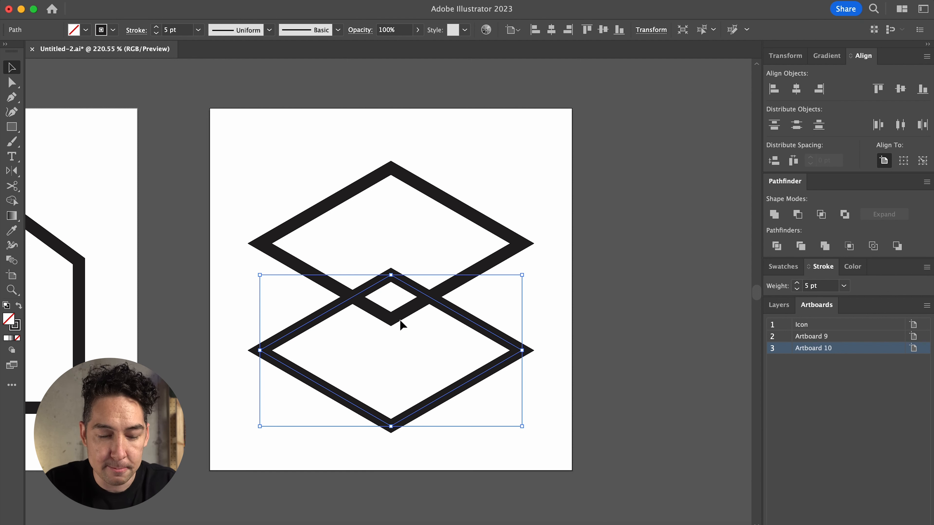
# Step: Copy the upper rhombus's bottom anchor point with its adjoining segments, and delete that point from the rhombus
pyautogui.press('a')
pyautogui.click(392, 319)
pyautogui.press('a')
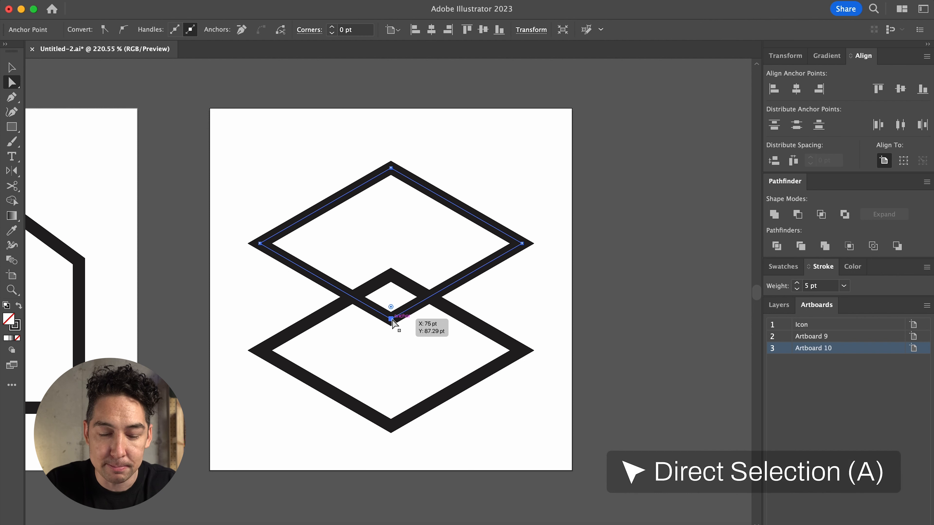
pyautogui.press('super+c')
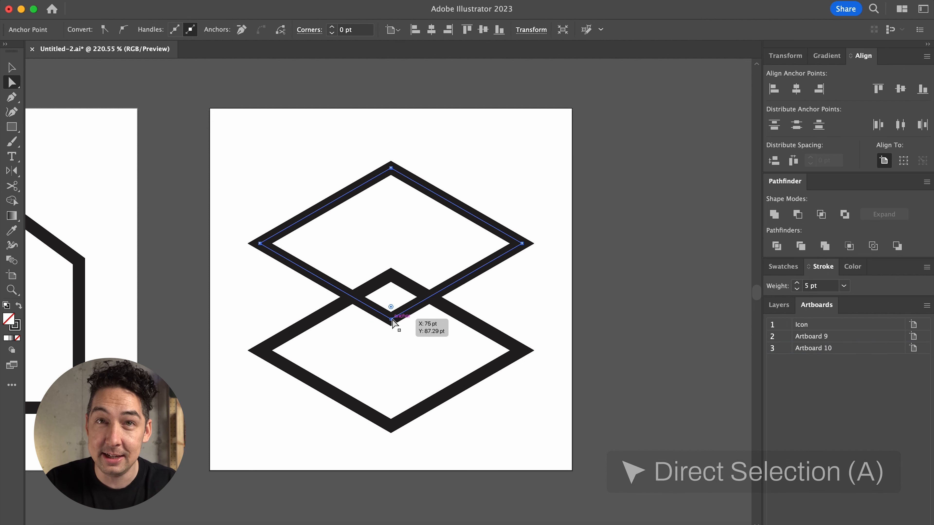
pyautogui.press('Delete')
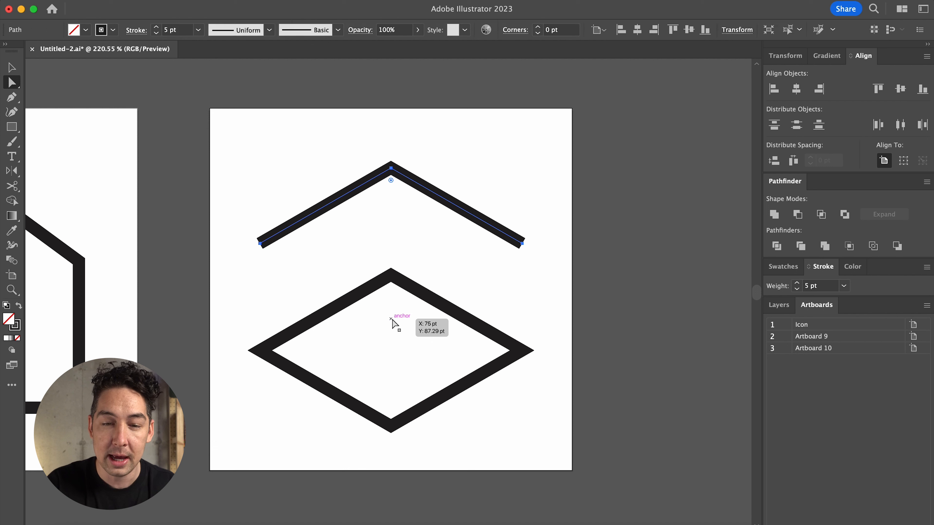
# Step: Delete the lower rhombus's top anchor point to leave an open V shape
pyautogui.moveTo(407, 254); pyautogui.dragTo(378, 296)
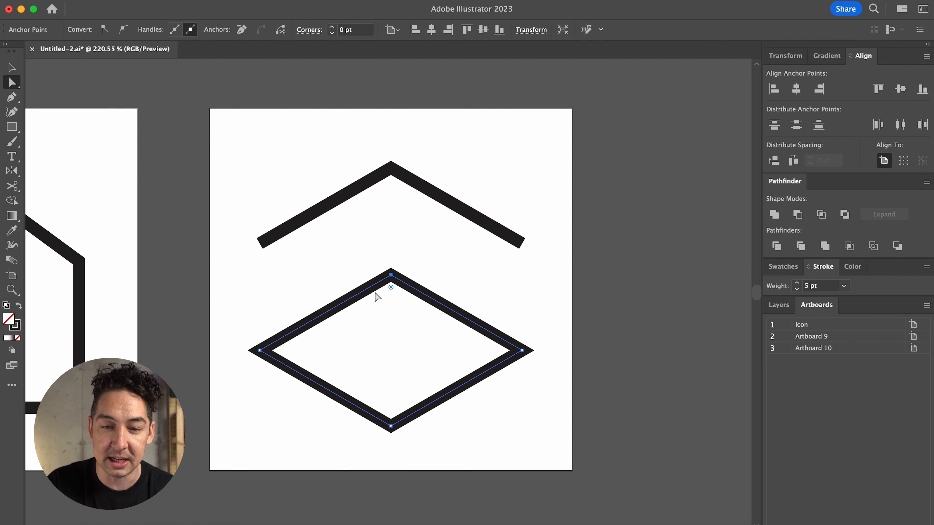
pyautogui.press('Delete')
pyautogui.press('super+c')
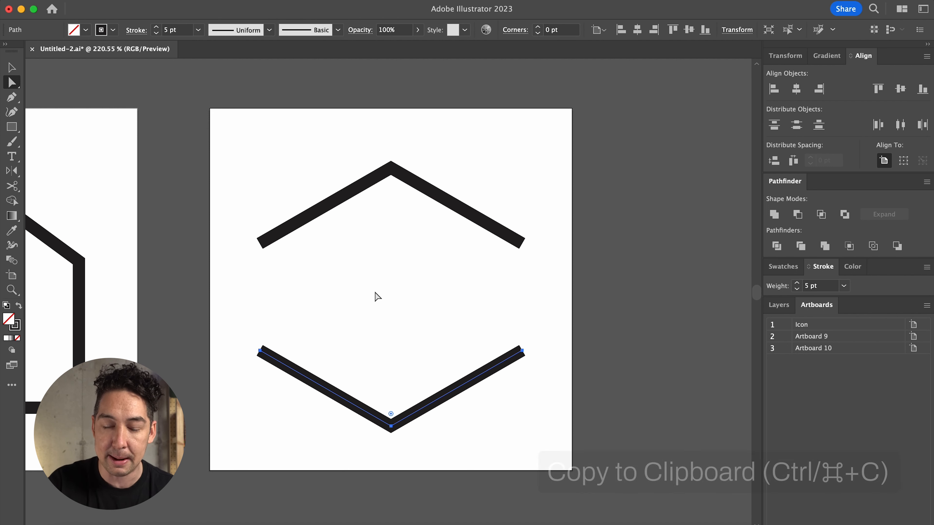
# Step: Join the open ends of the upper and lower shapes with vertical Pen tool segments on both sides, closing a hexagon
pyautogui.press('p')
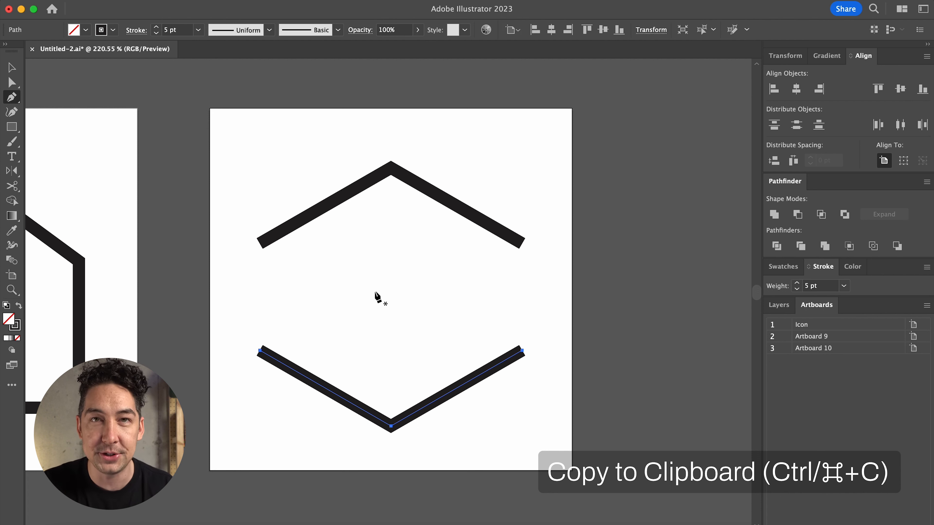
pyautogui.click(524, 244)
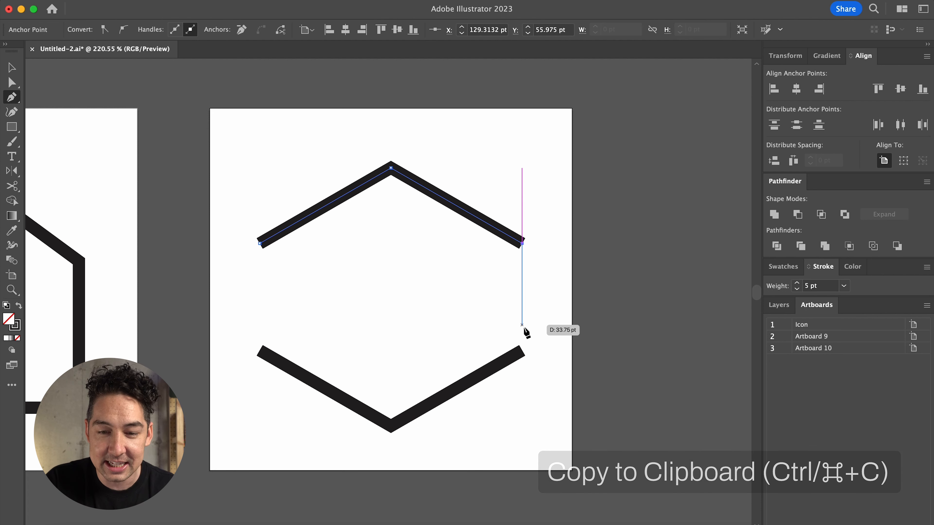
pyautogui.click(522, 351)
pyautogui.click(260, 350)
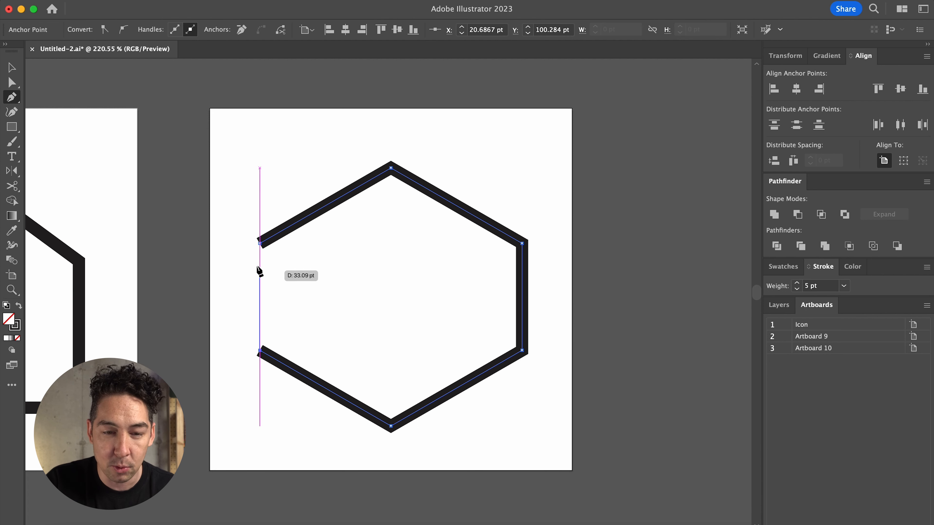
pyautogui.click(260, 243)
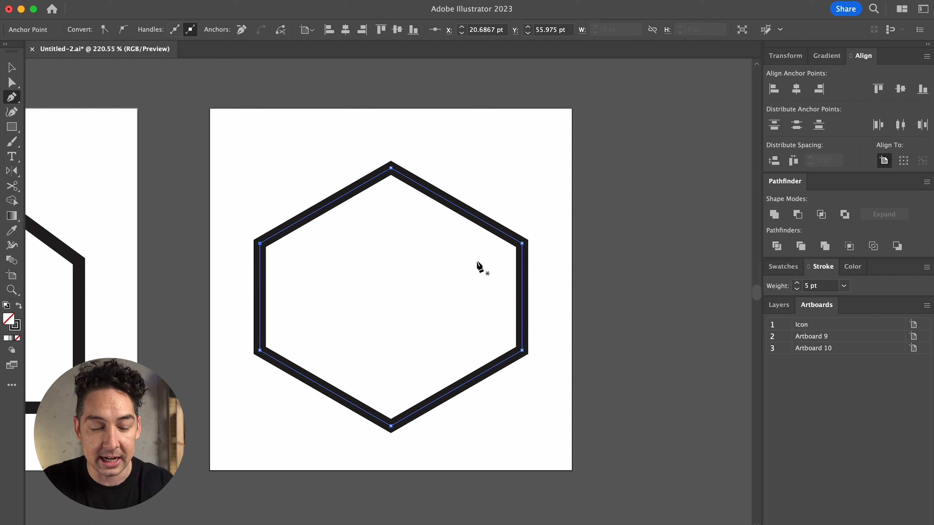
# Step: Paste the copied V segments in front and draw a vertical line from the hexagon's bottom corner to the V's point, completing the cube
pyautogui.press('super+f')
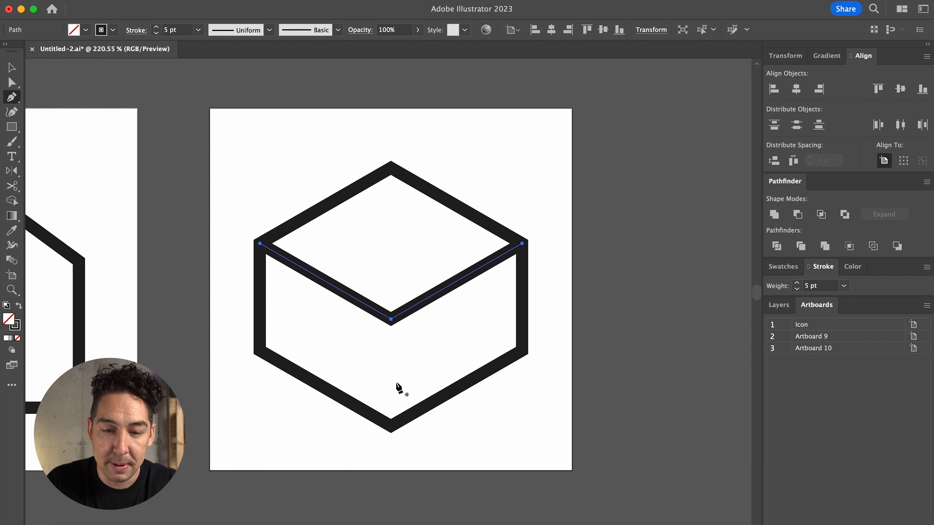
pyautogui.click(391, 426)
pyautogui.click(391, 319)
pyautogui.press('v')
pyautogui.click(524, 330)
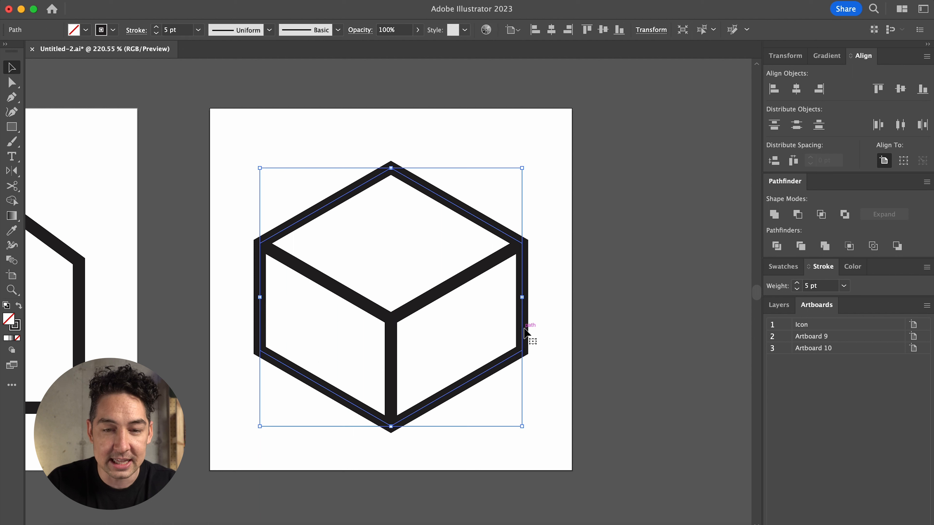
pyautogui.click(547, 406)
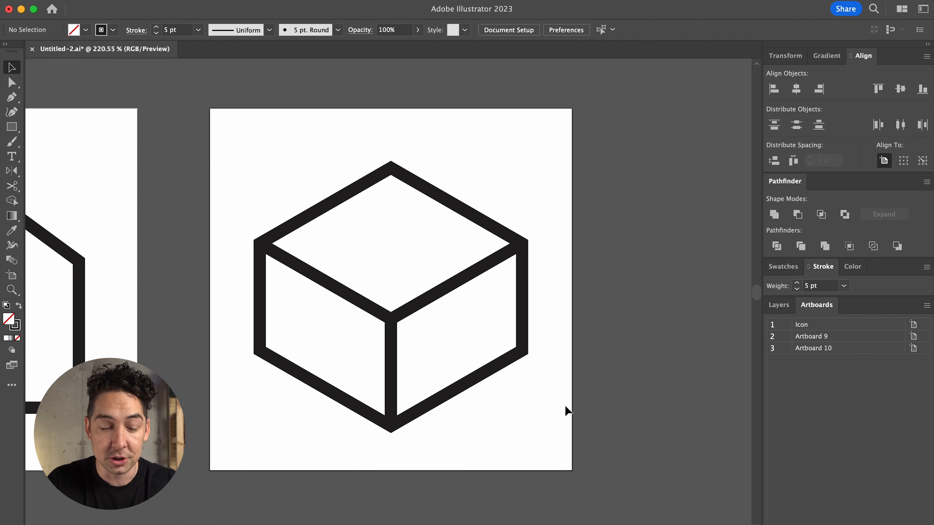
# Step: Select the cube's lower outline and bottom anchor points and nudge them downward to lengthen its vertical edges
pyautogui.press('a')
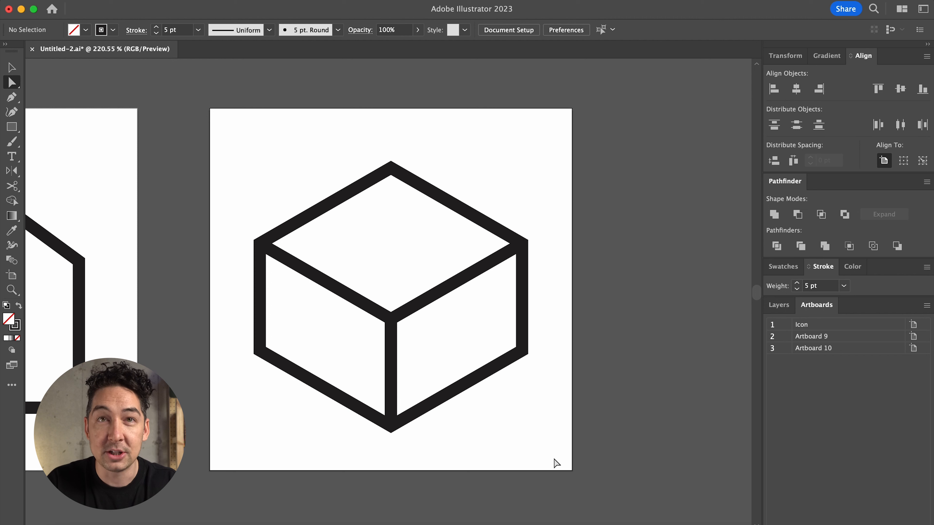
pyautogui.moveTo(556, 463); pyautogui.dragTo(240, 340)
pyautogui.press('Down')
pyautogui.press('Down')
pyautogui.press('Down')
pyautogui.press('Down')
pyautogui.press('Down')
pyautogui.press('Down')
pyautogui.press('Down')
pyautogui.press('Down')
pyautogui.press('Down')
pyautogui.press('Down')
pyautogui.press('Down')
pyautogui.press('Down')
pyautogui.press('Down')
pyautogui.press('Down')
pyautogui.press('Down')
pyautogui.press('Down')
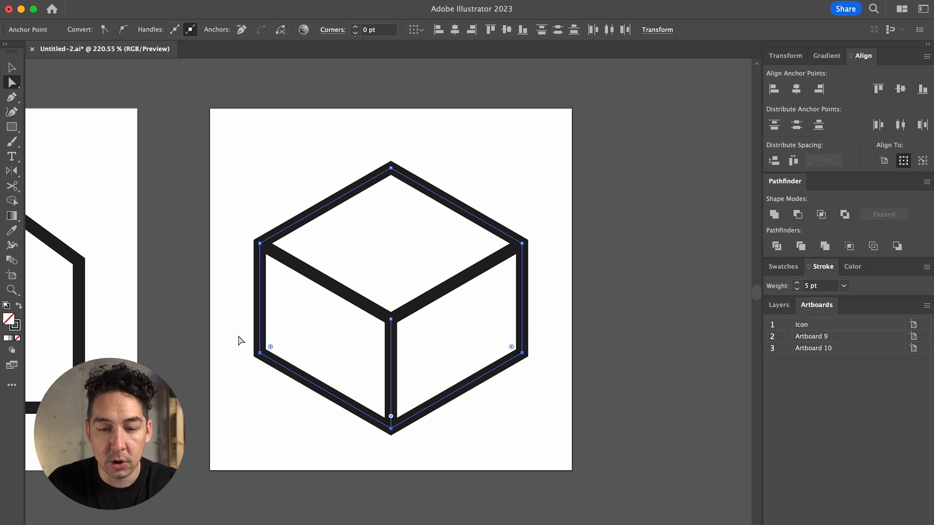
pyautogui.press('Down')
pyautogui.press('Down')
pyautogui.press('Down')
pyautogui.press('Down')
pyautogui.press('Down')
pyautogui.press('Down')
pyautogui.press('Down')
pyautogui.press('Down')
pyautogui.press('Down')
pyautogui.press('Down')
pyautogui.press('Down')
pyautogui.press('Down')
pyautogui.press('Down')
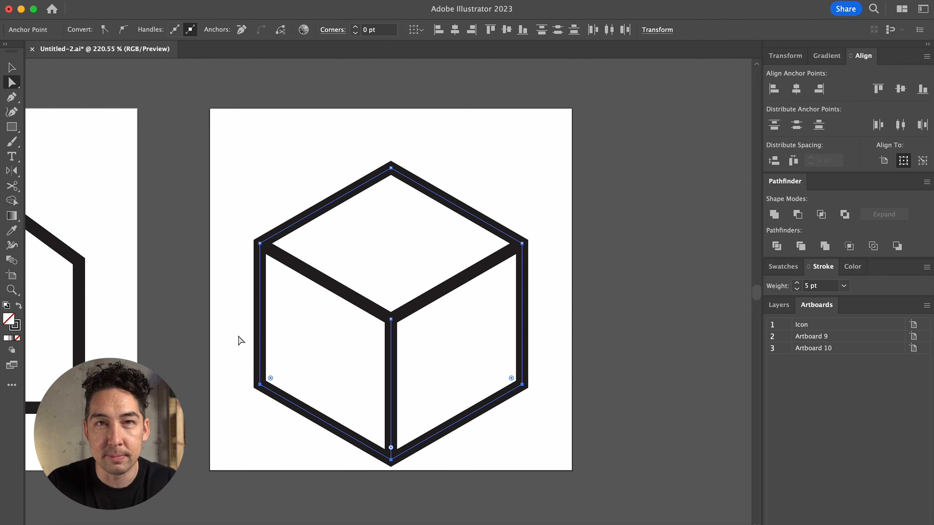
pyautogui.press('Up')
pyautogui.press('Up')
pyautogui.press('Up')
pyautogui.press('Up')
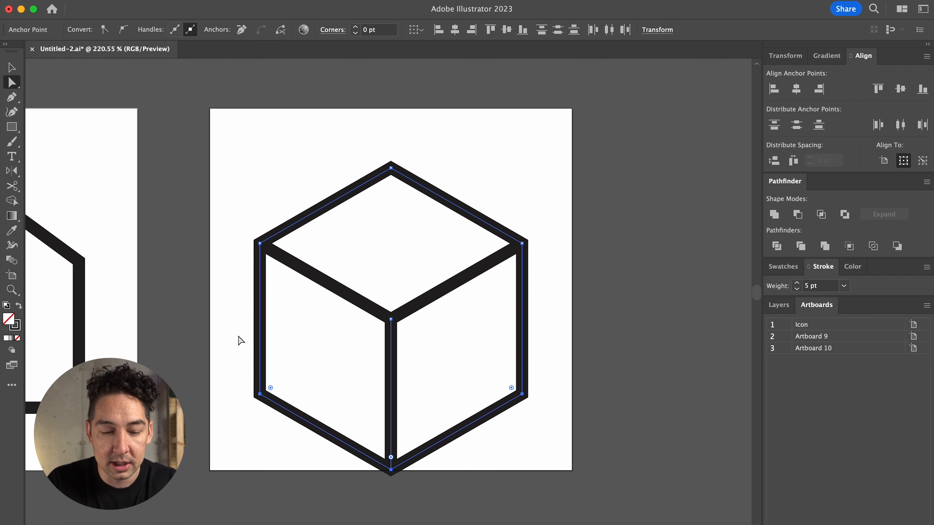
pyautogui.press('Down')
pyautogui.press('Down')
pyautogui.press('Down')
pyautogui.press('Down')
pyautogui.press('Down')
pyautogui.press('Down')
pyautogui.press('Down')
pyautogui.press('Down')
pyautogui.press('Down')
pyautogui.press('Down')
pyautogui.press('Down')
pyautogui.press('Down')
pyautogui.press('Down')
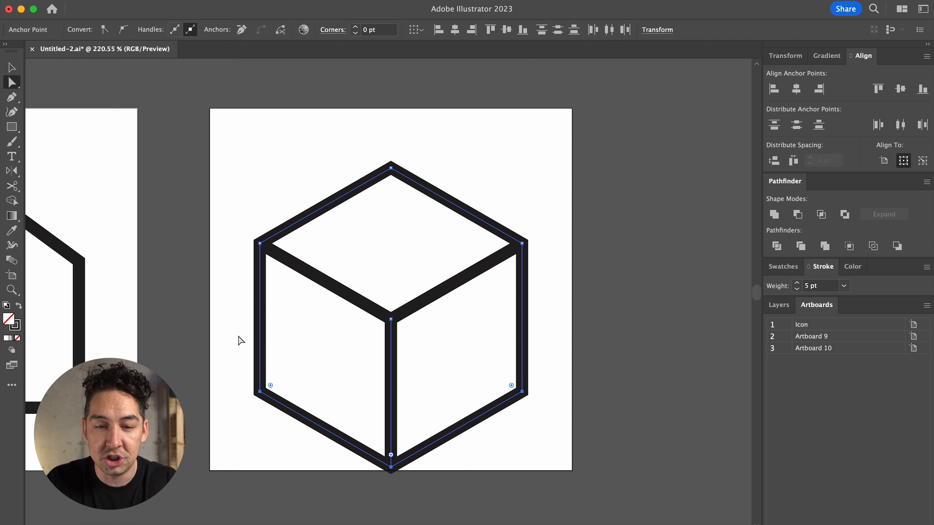
# Step: Scale the whole cube down proportionally and move it to the centre of its artboard
pyautogui.press('v')
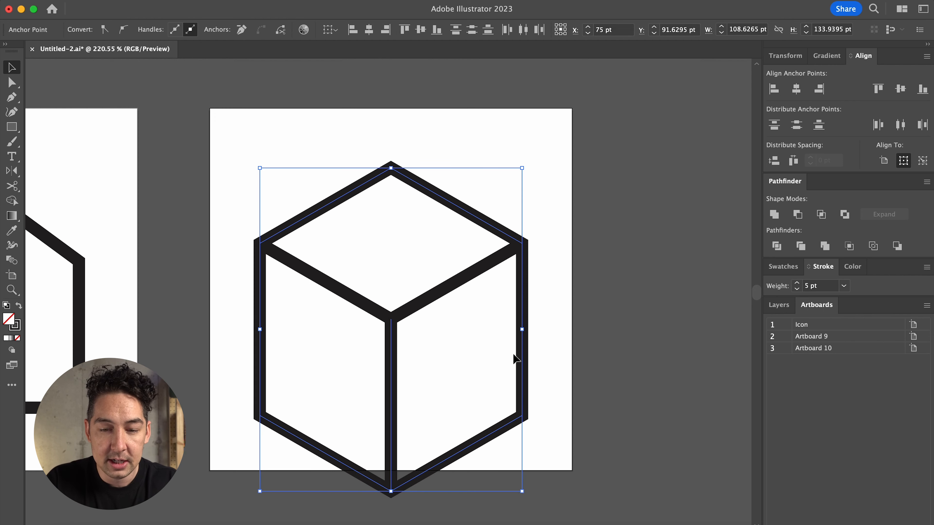
pyautogui.moveTo(395, 496); pyautogui.dragTo(392, 448)
pyautogui.moveTo(394, 336); pyautogui.dragTo(392, 324)
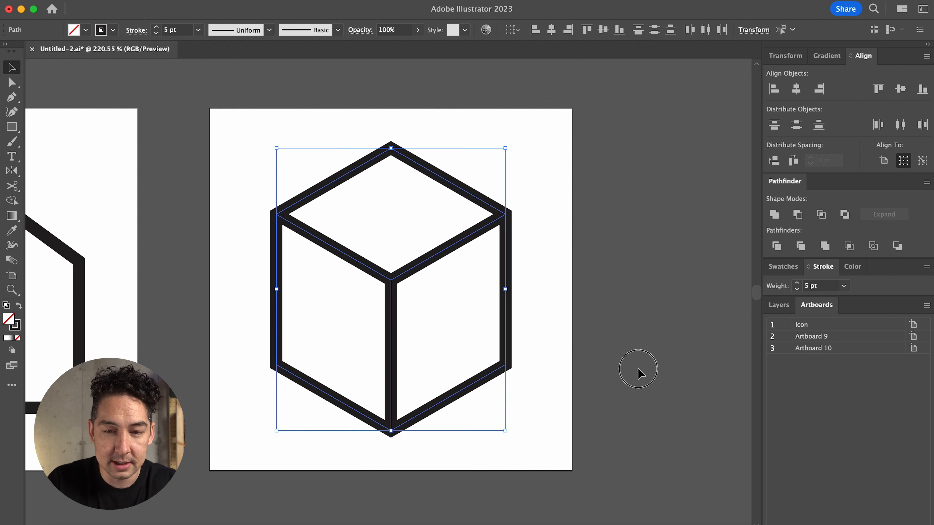
pyautogui.click(639, 370)
# Step: Add a fourth artboard beside the cube's artboard
pyautogui.scroll(-3, 641, 374)
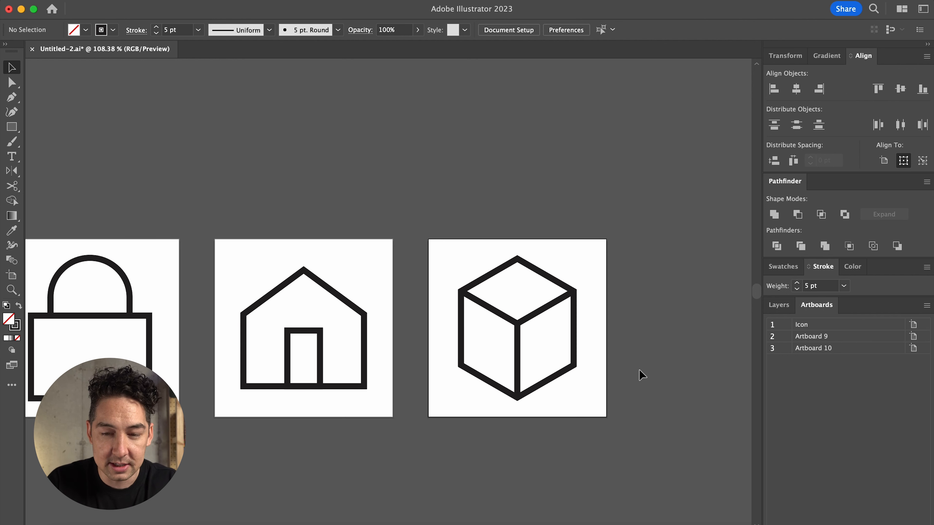
pyautogui.hscroll(8, 611, 344)
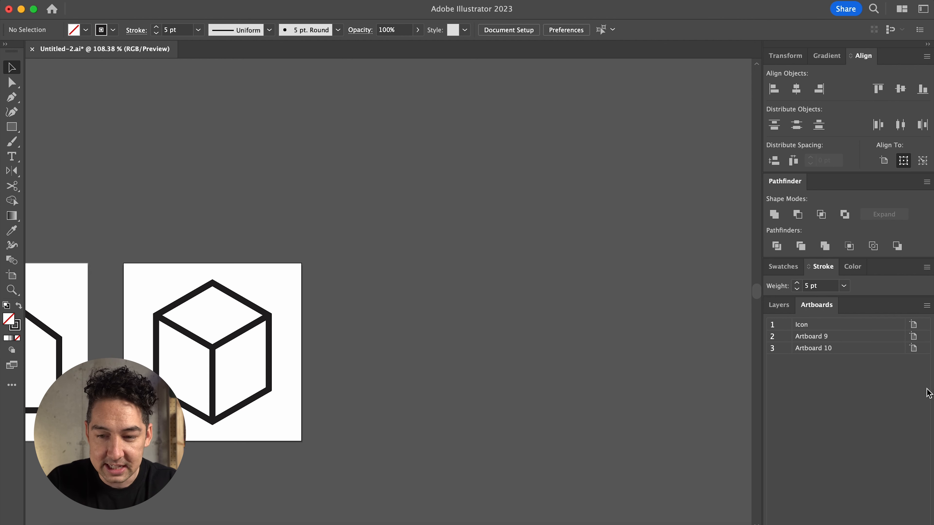
pyautogui.click(897, 524)
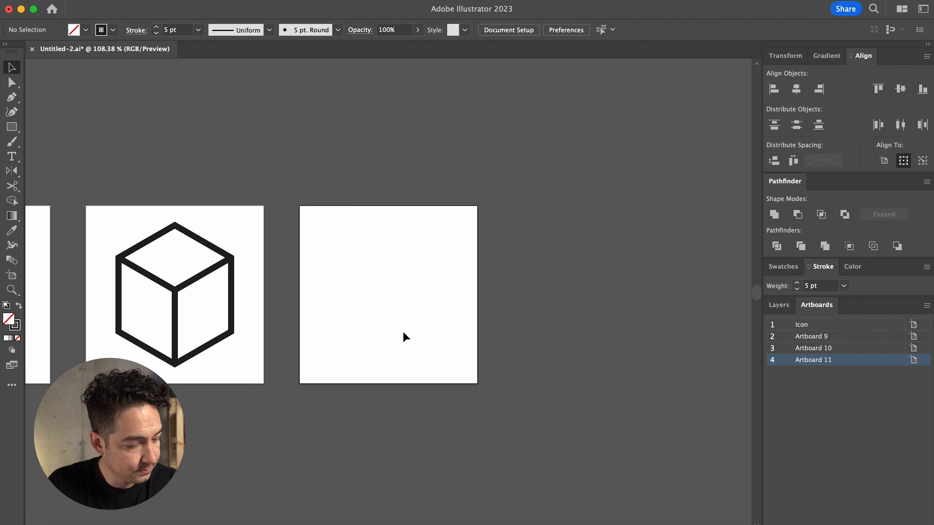
pyautogui.scroll(5, 403, 332)
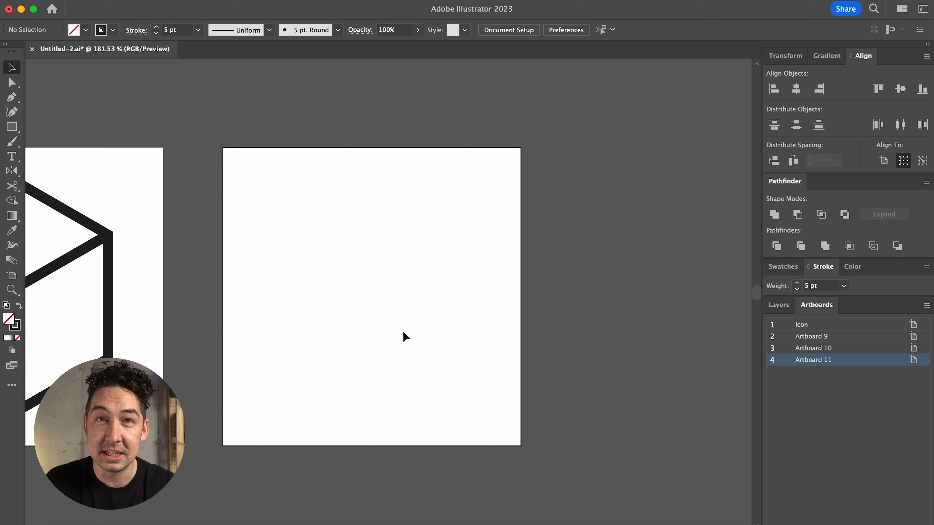
# Step: Draw a tall, narrow rectangle from the centre of the empty artboard and narrow it slightly about its centre
pyautogui.press('m')
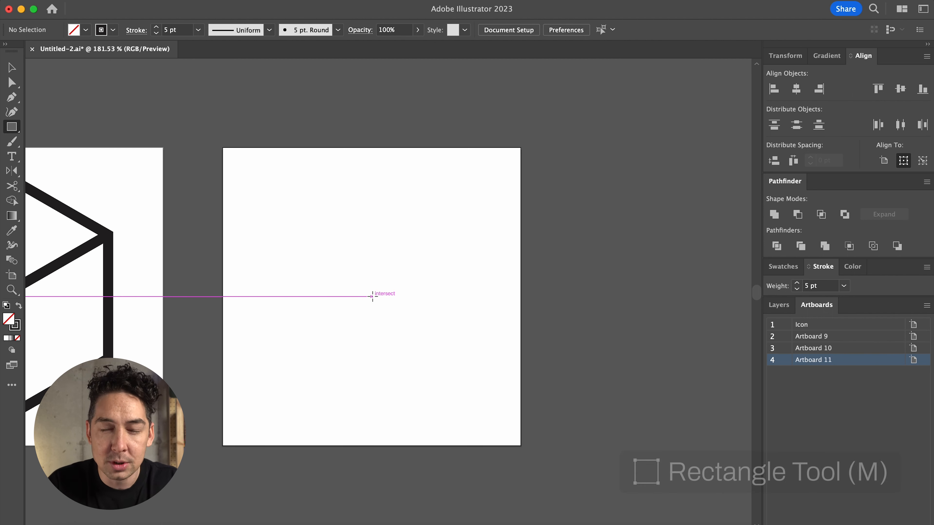
pyautogui.moveTo(371, 297)
pyautogui.mouseDown()
pyautogui.moveTo(407, 368)
pyautogui.moveTo(405, 396)
pyautogui.mouseUp()
pyautogui.press('v')
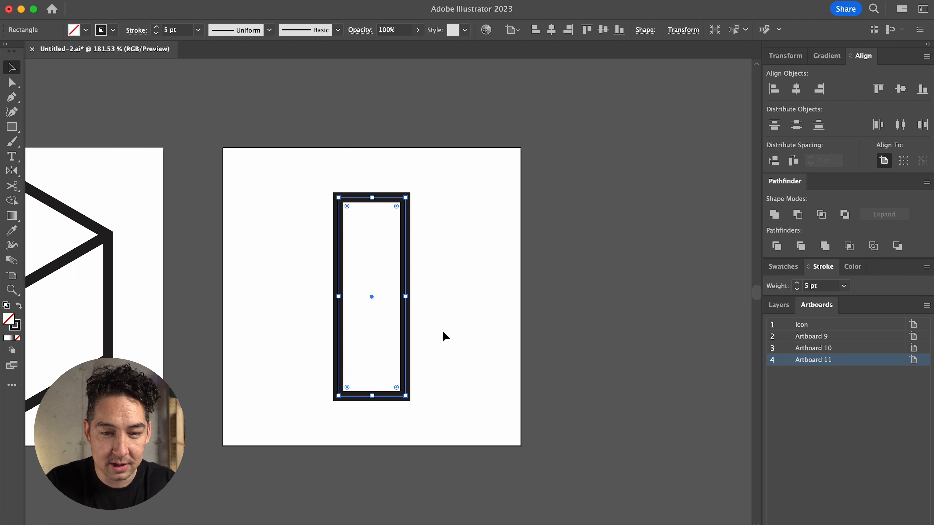
pyautogui.moveTo(407, 298); pyautogui.dragTo(402, 299)
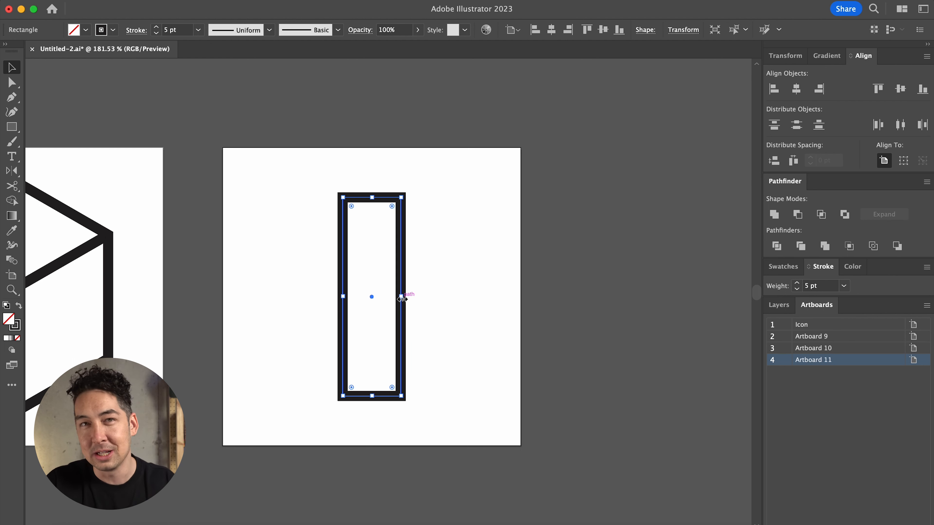
# Step: Try rotating the upright rectangle freehand and undo the rotation
pyautogui.click(423, 294)
pyautogui.click(405, 285)
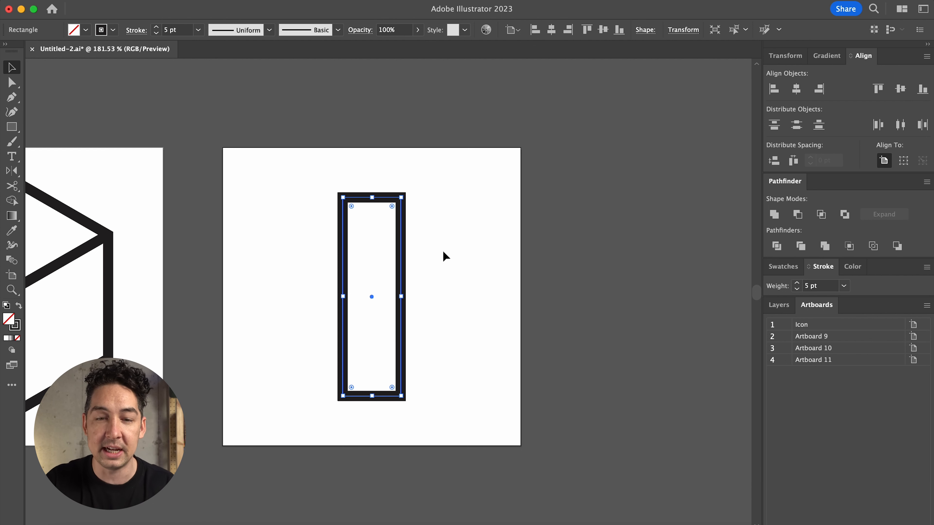
pyautogui.moveTo(406, 190); pyautogui.dragTo(294, 200)
pyautogui.press('super+z')
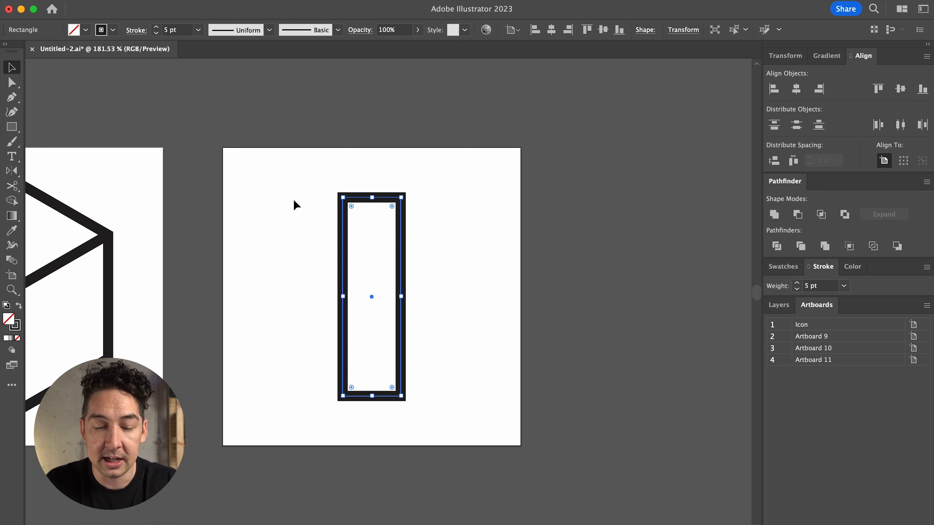
# Step: Paste a copy of the upright rectangle in front and rotate the copy by 60°
pyautogui.press('r')
pyautogui.press('Return')
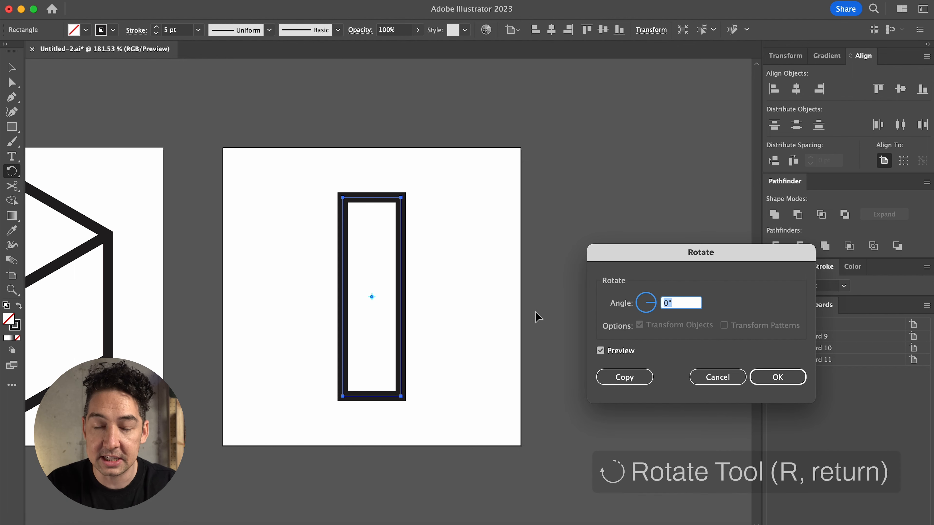
pyautogui.write('60')
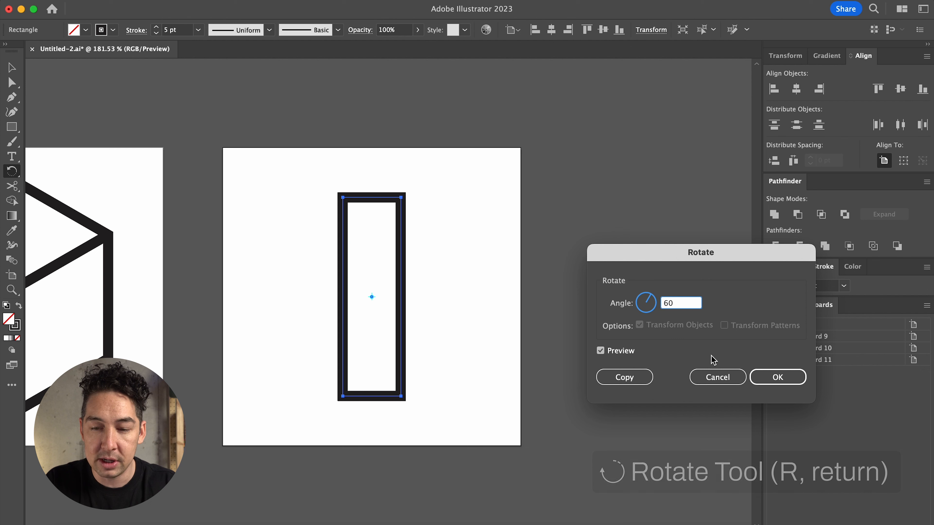
pyautogui.press('Tab')
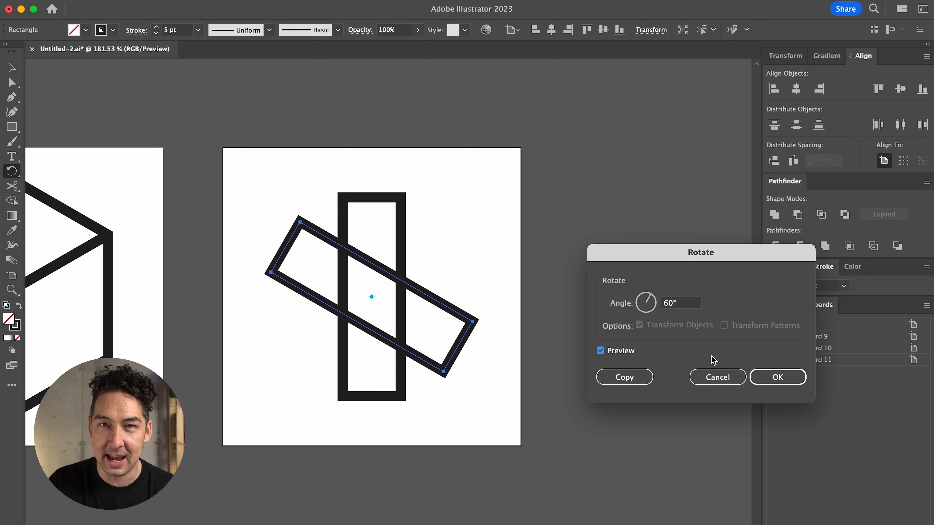
pyautogui.click(777, 377)
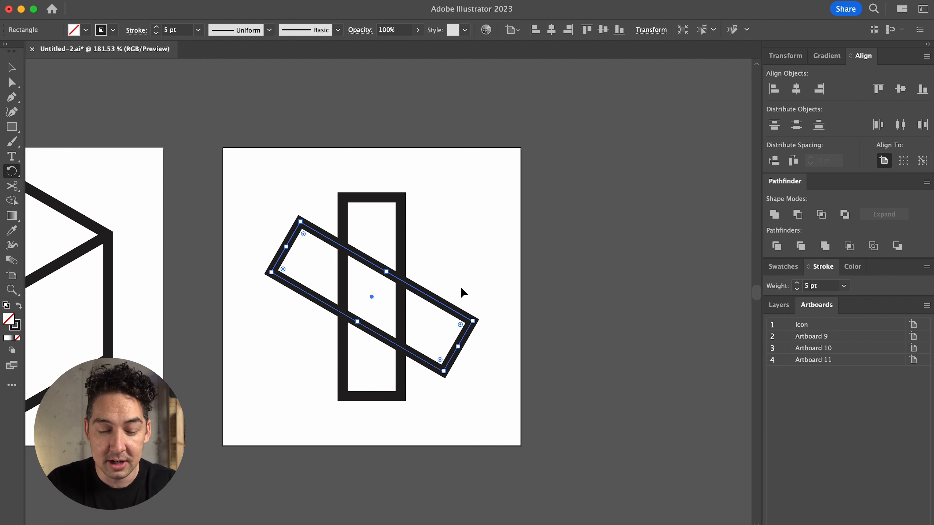
# Step: Paste a copy of the tilted rectangle in front and reflect it across the vertical axis
pyautogui.press('v')
pyautogui.press('super+shift+b')
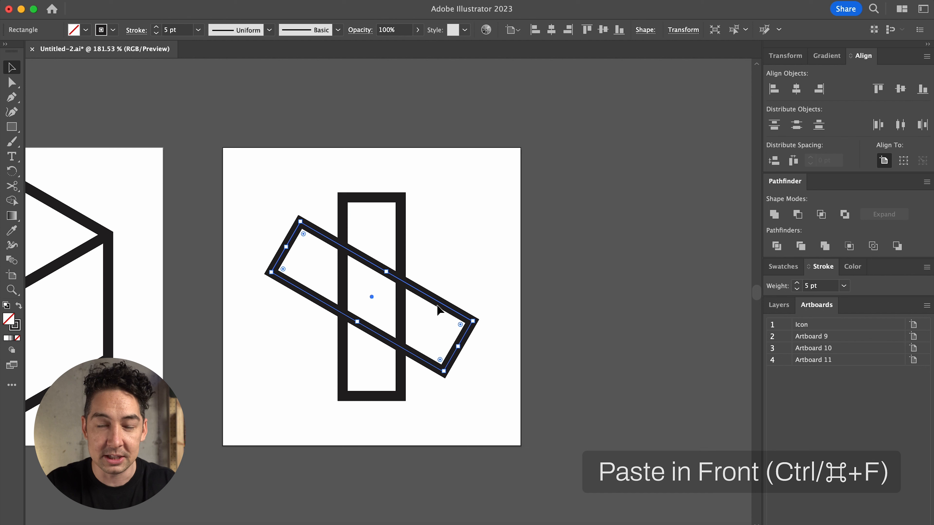
pyautogui.press('o')
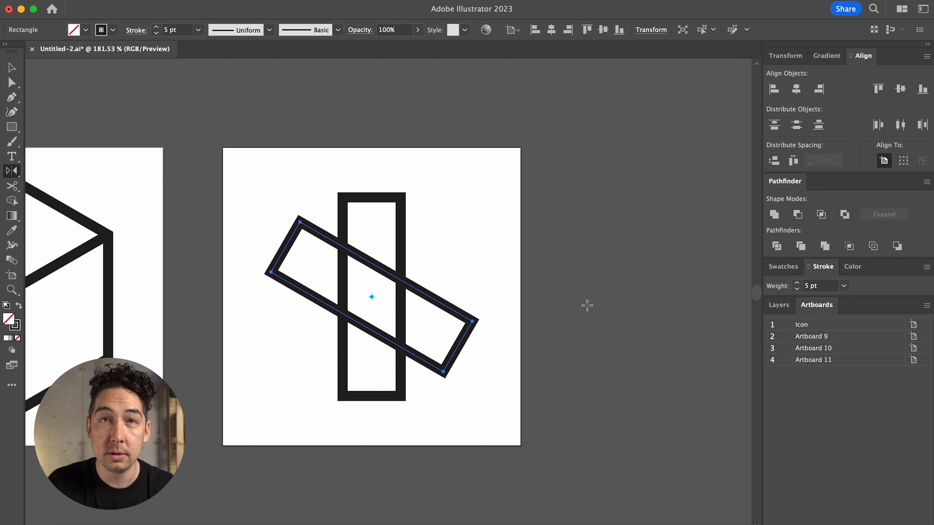
pyautogui.press('Return')
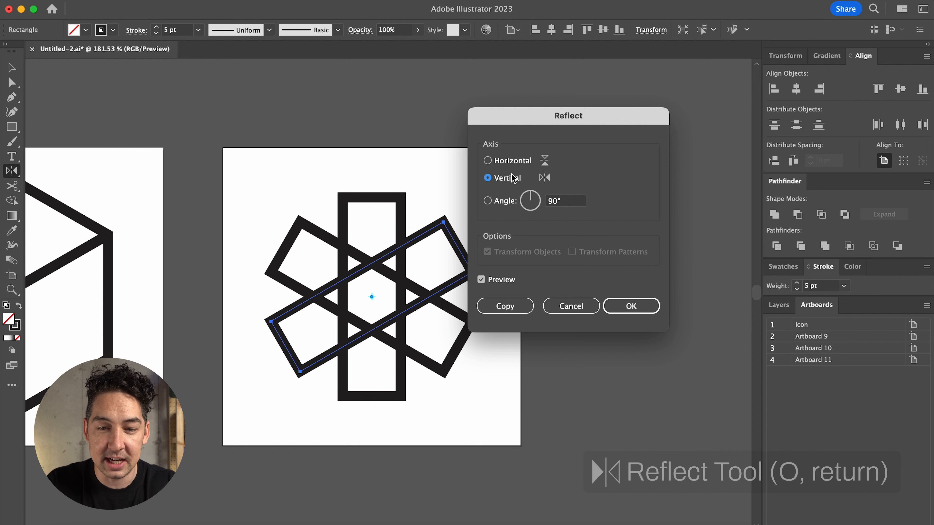
pyautogui.click(507, 161)
pyautogui.click(503, 179)
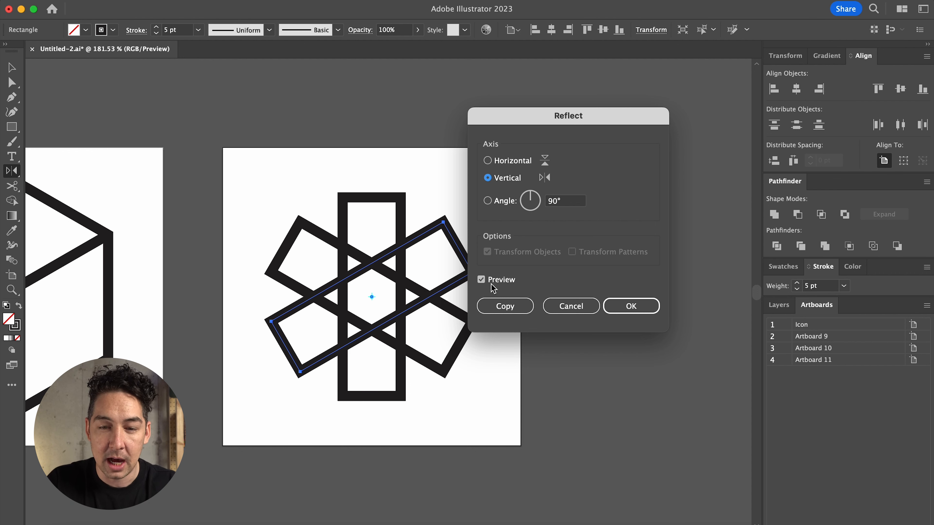
pyautogui.click(638, 307)
# Step: Unite the three overlapping rectangles into a single six-armed outline
pyautogui.press('v')
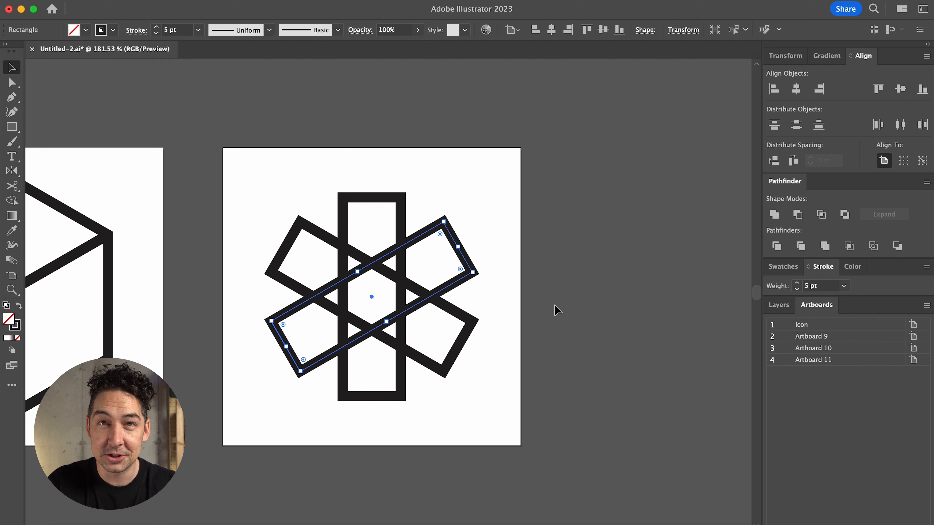
pyautogui.moveTo(521, 403); pyautogui.dragTo(340, 229)
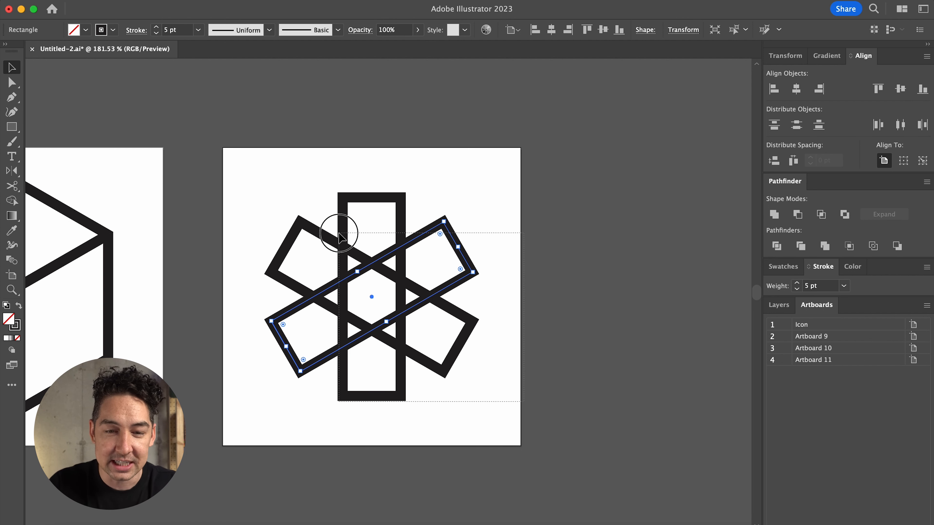
pyautogui.click(774, 214)
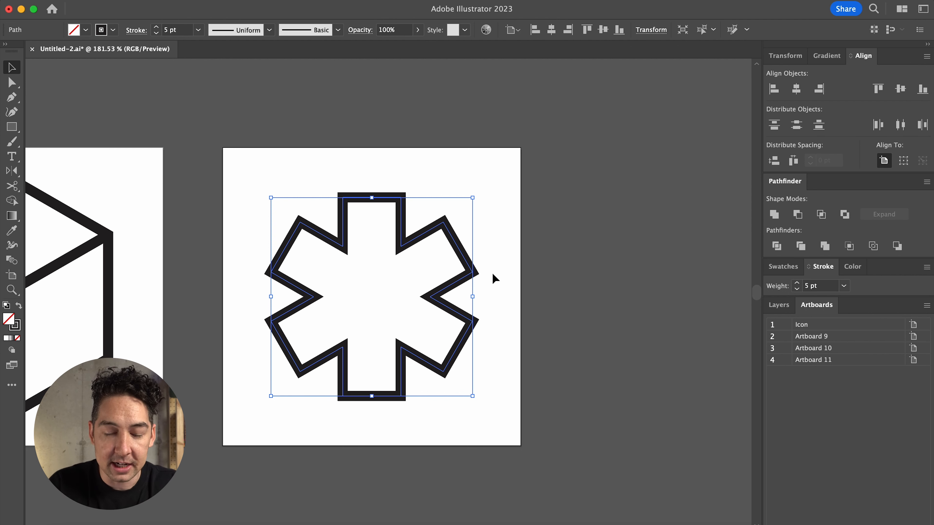
# Step: Draw a circle at the centre of the six-armed shape, about as wide as one arm
pyautogui.press('l')
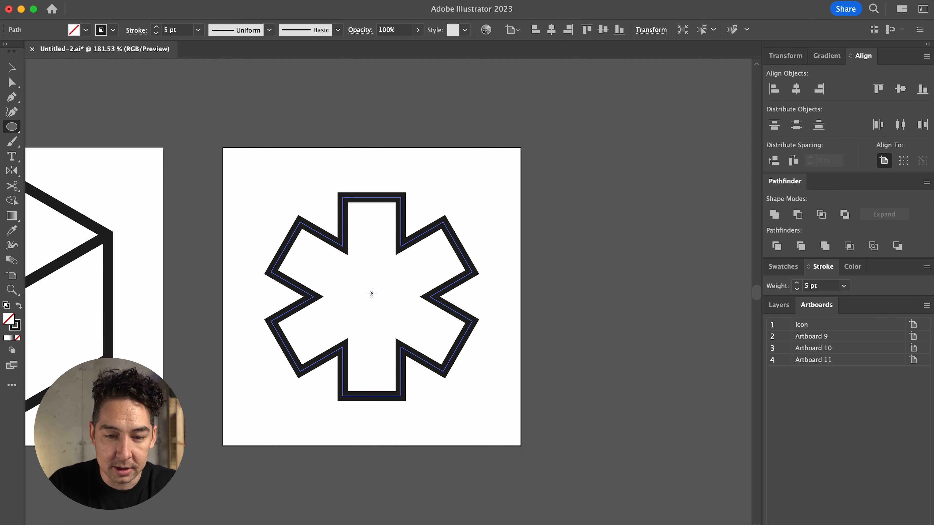
pyautogui.moveTo(371, 296); pyautogui.dragTo(401, 326)
pyautogui.press('v')
pyautogui.click(558, 294)
# Step: Round the inner corner between the gear's top and upper-left arms freehand to a radius of about 4.8 pt
pyautogui.press('z')
pyautogui.moveTo(546, 410); pyautogui.dragTo(186, 178)
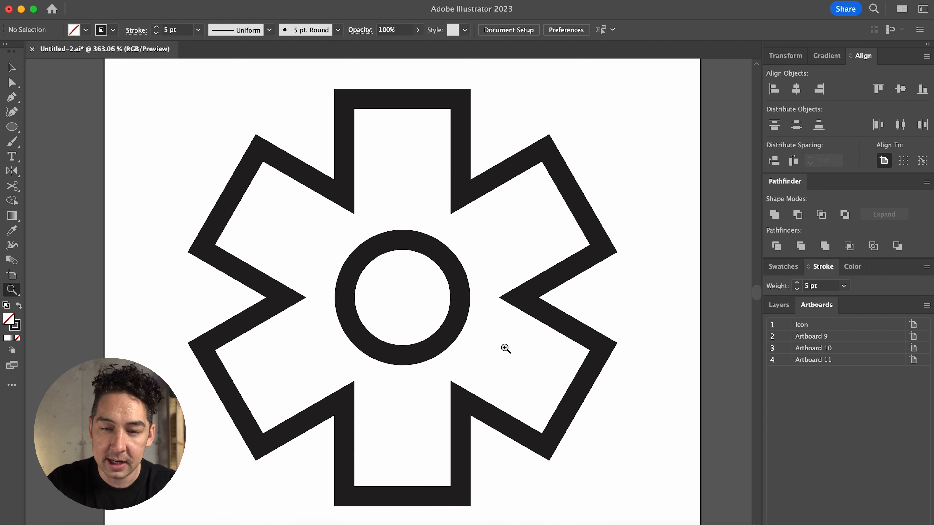
pyautogui.press('a')
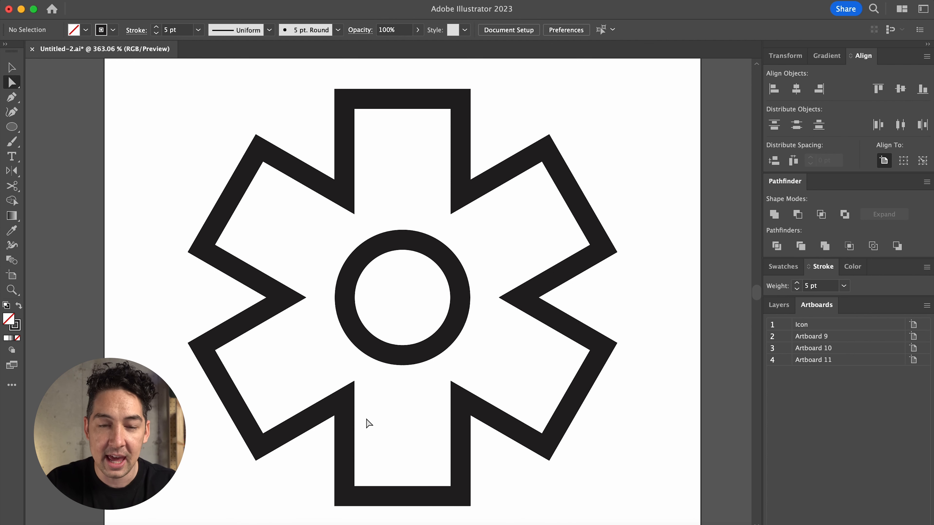
pyautogui.click(346, 198)
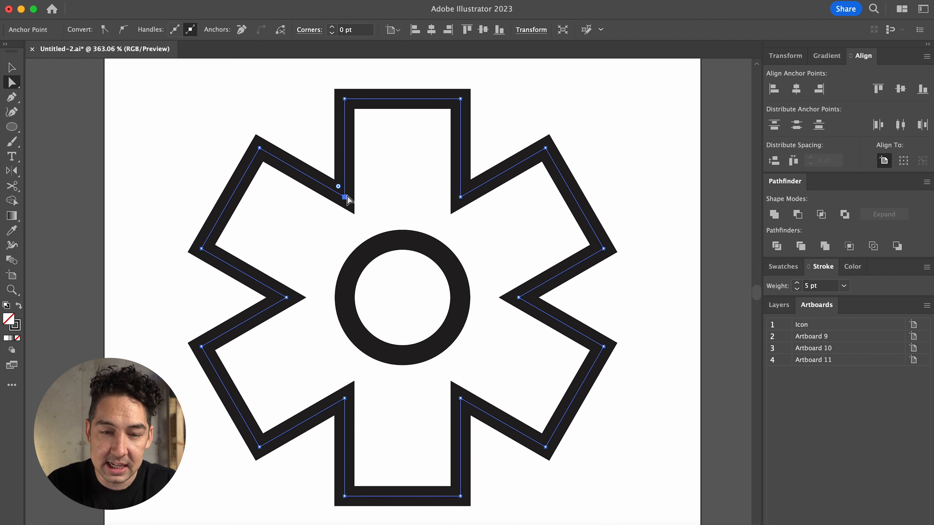
pyautogui.scroll(10, 347, 197)
pyautogui.scroll(3, 348, 173)
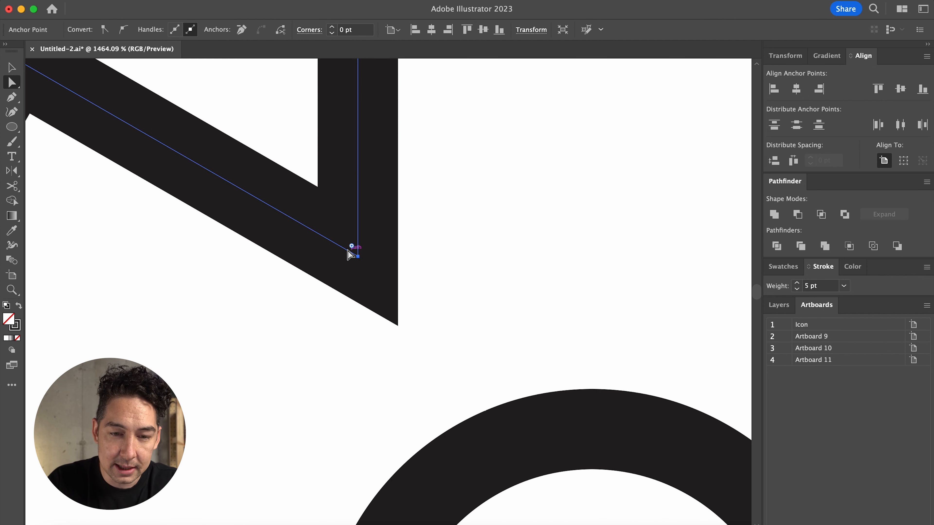
pyautogui.moveTo(351, 247); pyautogui.dragTo(299, 163)
pyautogui.scroll(-5, 316, 156)
pyautogui.scroll(2, 314, 158)
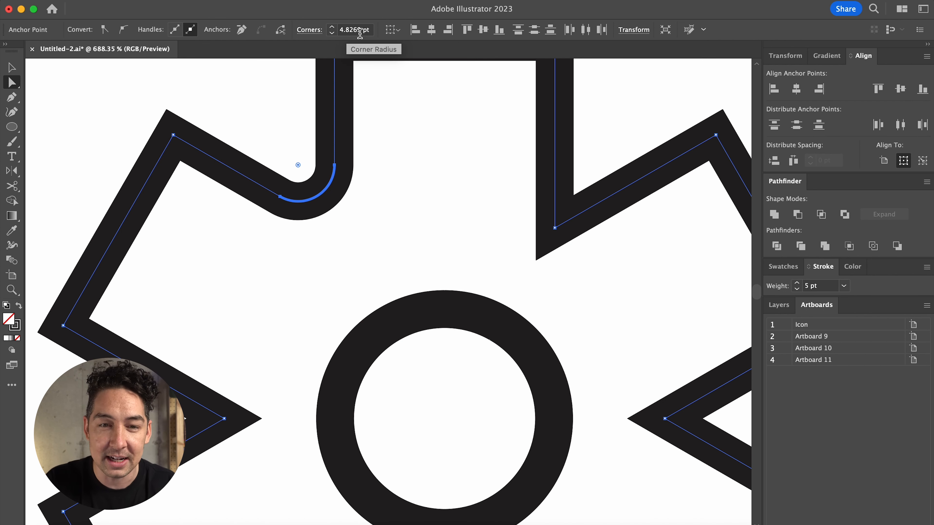
# Step: Set the rounded inner corner's radius to exactly 5 pt
pyautogui.click(342, 30)
pyautogui.write('5')
pyautogui.press('Return')
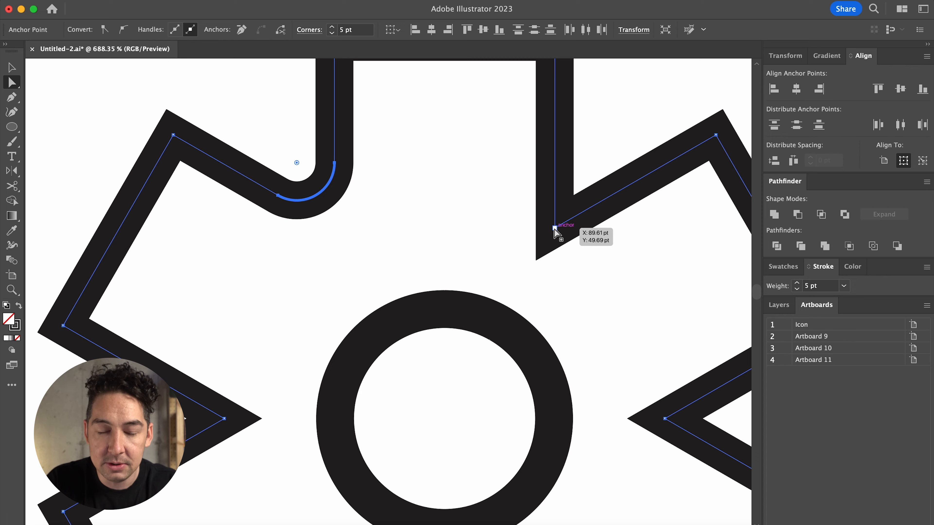
pyautogui.scroll(-6, 557, 230)
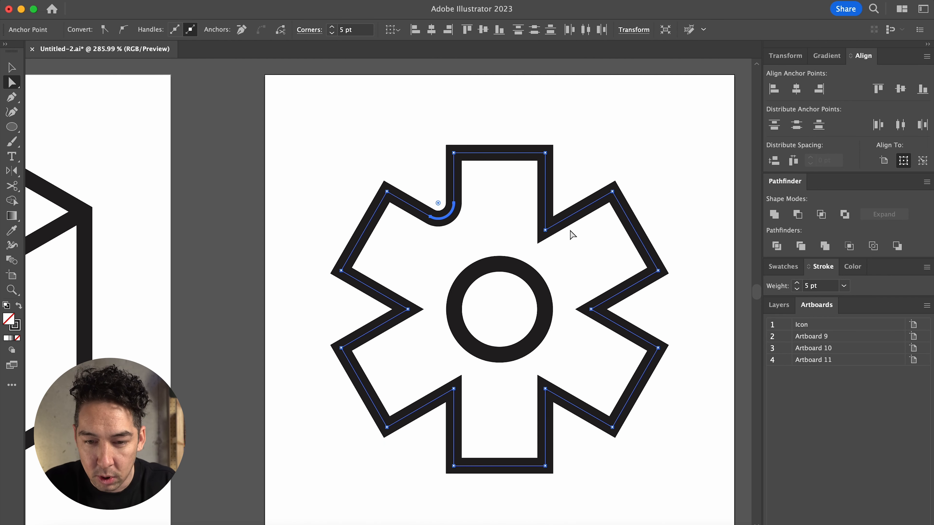
# Step: Round the gear's other five inner corners to a radius of 5 pt
pyautogui.click(546, 230)
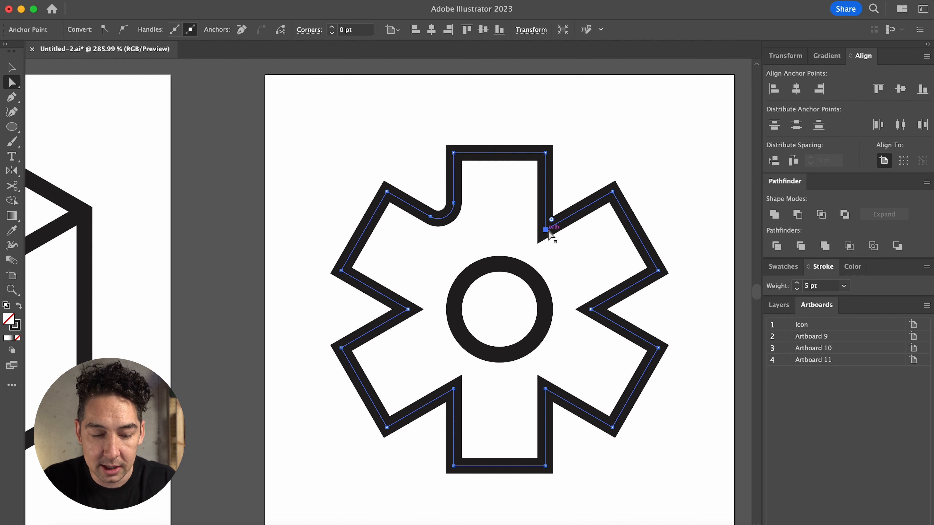
pyautogui.keyDown('shift'); pyautogui.click(591, 310); pyautogui.keyUp('shift')
pyautogui.keyDown('shift'); pyautogui.click(546, 389); pyautogui.keyUp('shift')
pyautogui.keyDown('shift'); pyautogui.click(454, 389); pyautogui.keyUp('shift')
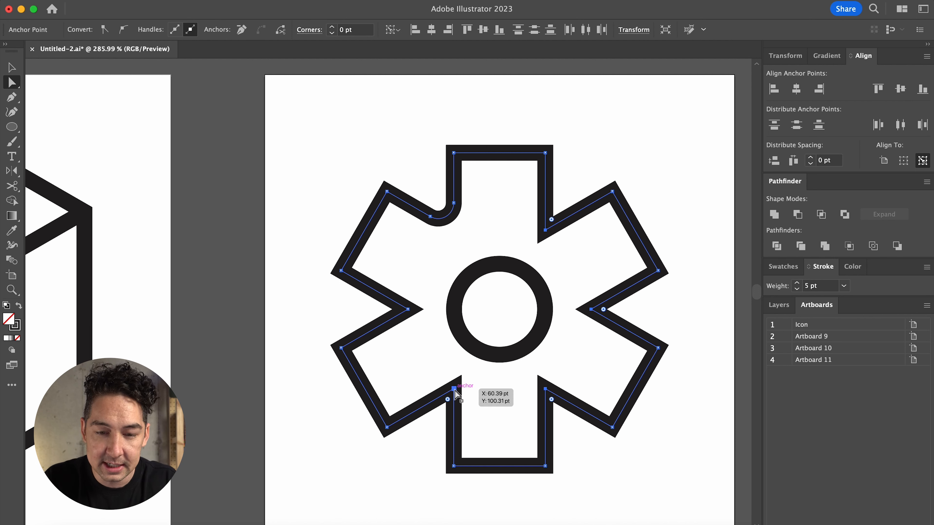
pyautogui.keyDown('shift'); pyautogui.click(409, 310); pyautogui.keyUp('shift')
pyautogui.hscroll(3, 409, 312)
pyautogui.scroll(-1, 409, 312)
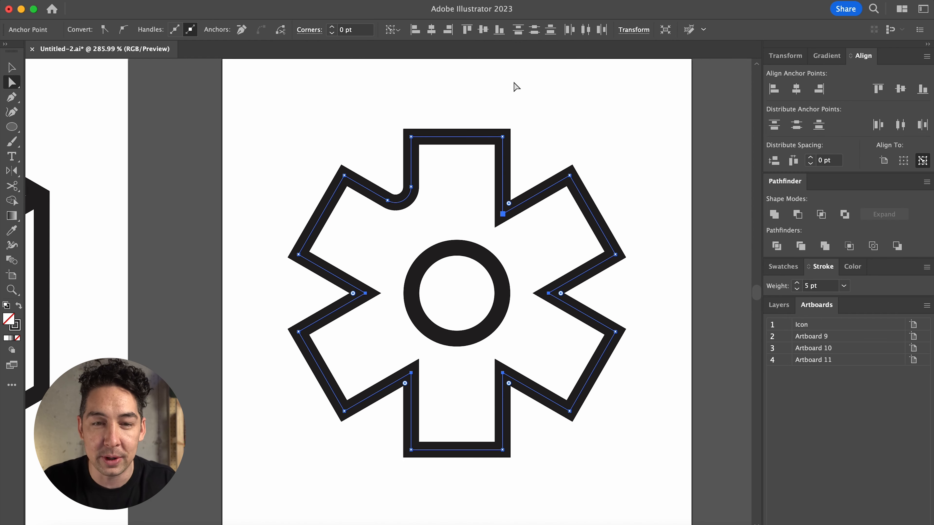
pyautogui.click(356, 30)
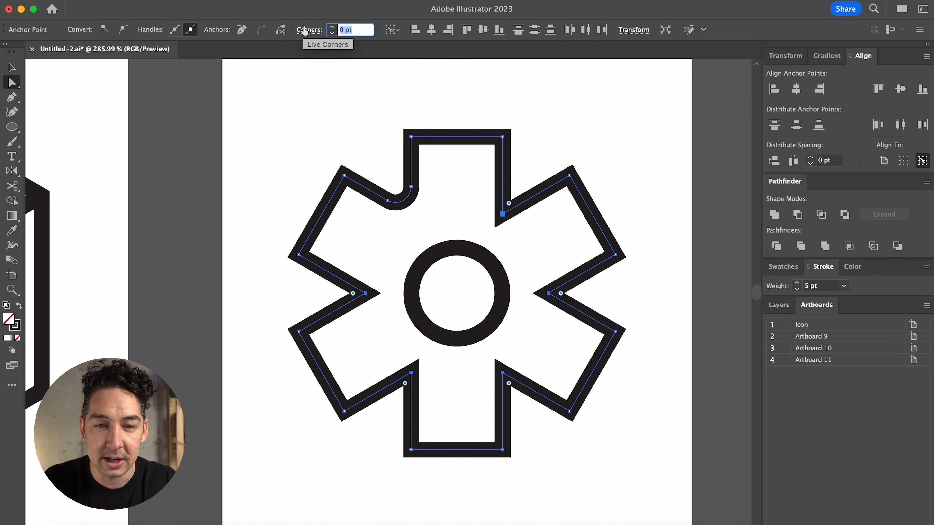
pyautogui.write('5')
pyautogui.press('Return')
pyautogui.press('v')
pyautogui.click(625, 136)
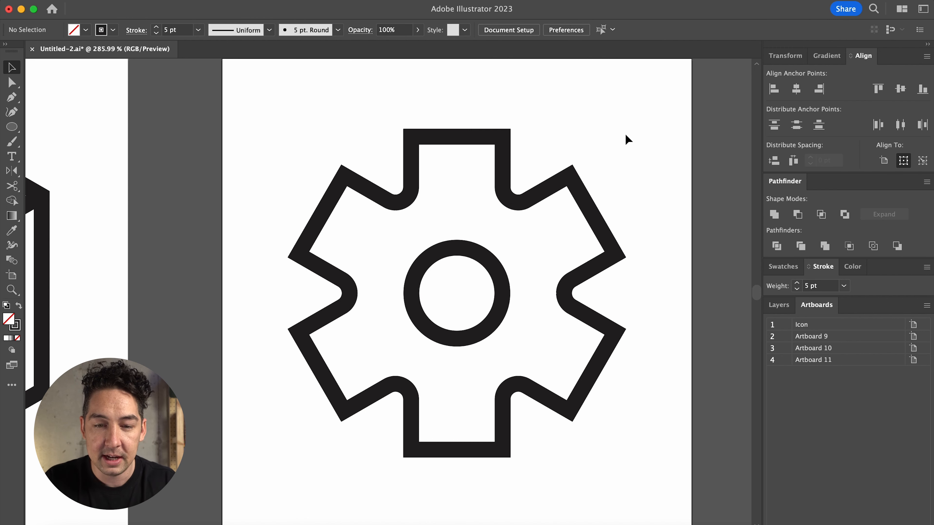
# Step: Add a fifth artboard beside the gear's artboard
pyautogui.scroll(-5, 626, 136)
pyautogui.hscroll(4, 626, 136)
pyautogui.scroll(2, 626, 137)
pyautogui.scroll(5, 626, 137)
pyautogui.scroll(-5, 626, 137)
pyautogui.hscroll(-4, 626, 137)
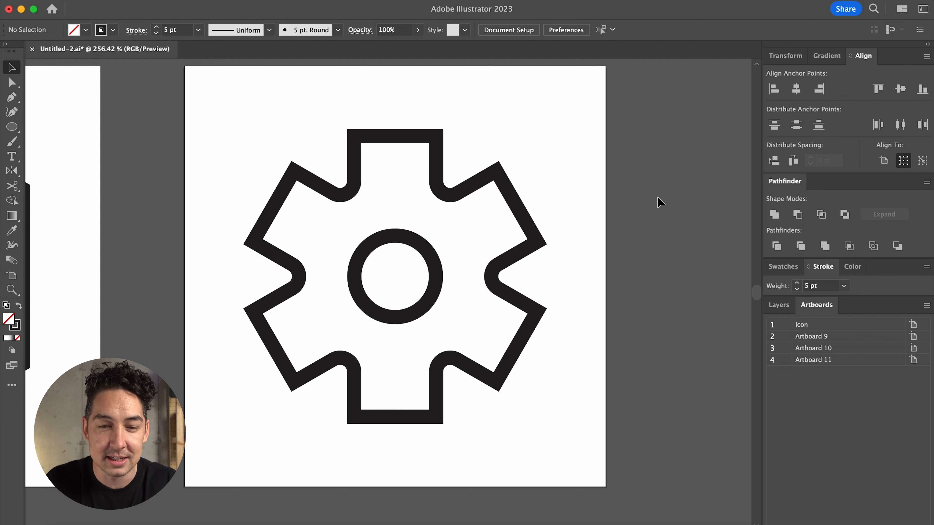
pyautogui.click(910, 524)
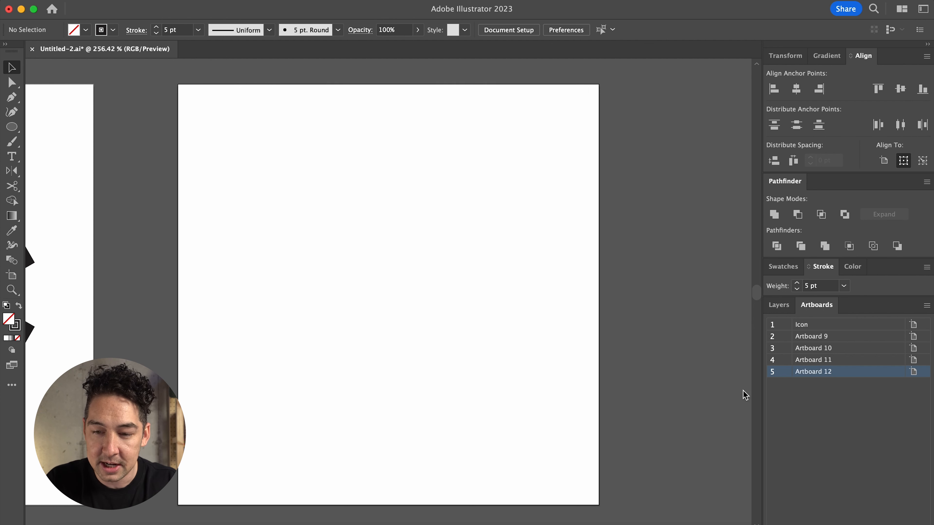
pyautogui.scroll(-2, 492, 386)
pyautogui.scroll(-2, 492, 385)
pyautogui.hscroll(-1, 492, 385)
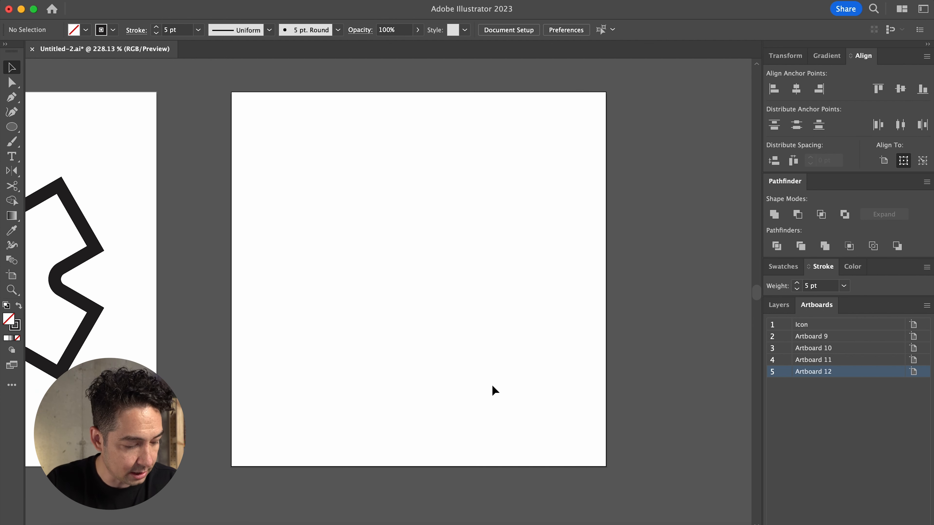
pyautogui.scroll(1, 324, 365)
pyautogui.hscroll(1, 324, 365)
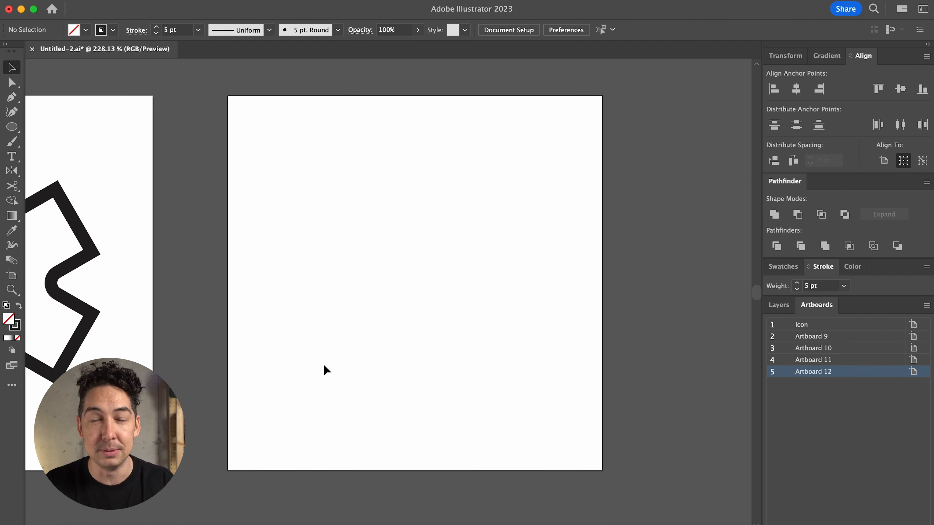
# Step: Draw a circle from the centre of the new artboard, about 70% of the artboard's width
pyautogui.press('l')
pyautogui.moveTo(414, 283); pyautogui.dragTo(469, 415)
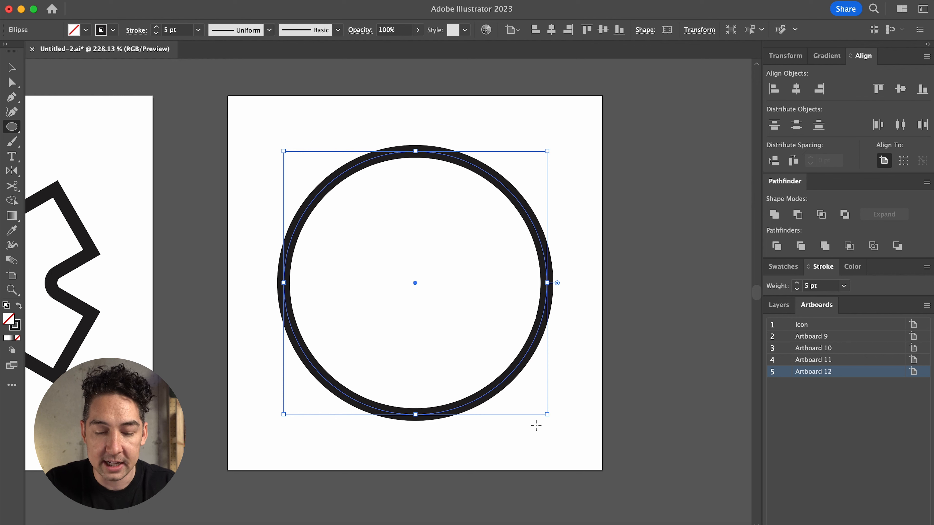
pyautogui.press('v')
pyautogui.click(565, 373)
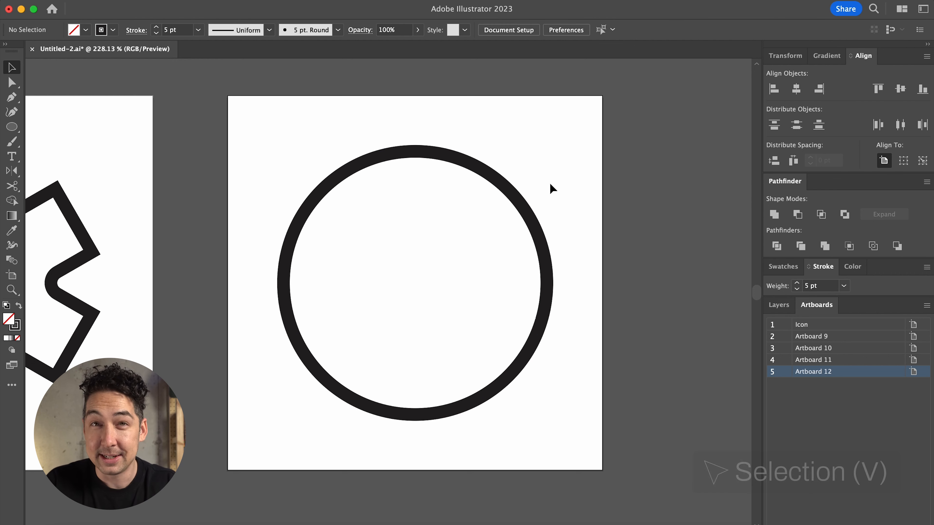
# Step: Duplicate the circle in place and narrow the copy about its centre to a vertical ellipse about half as wide
pyautogui.click(511, 190)
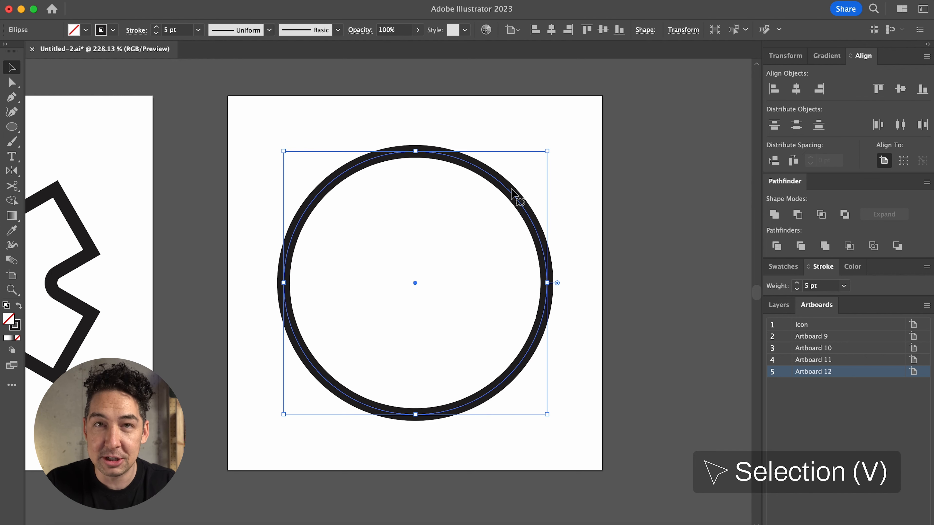
pyautogui.press('super+f')
pyautogui.moveTo(547, 284); pyautogui.dragTo(483, 279)
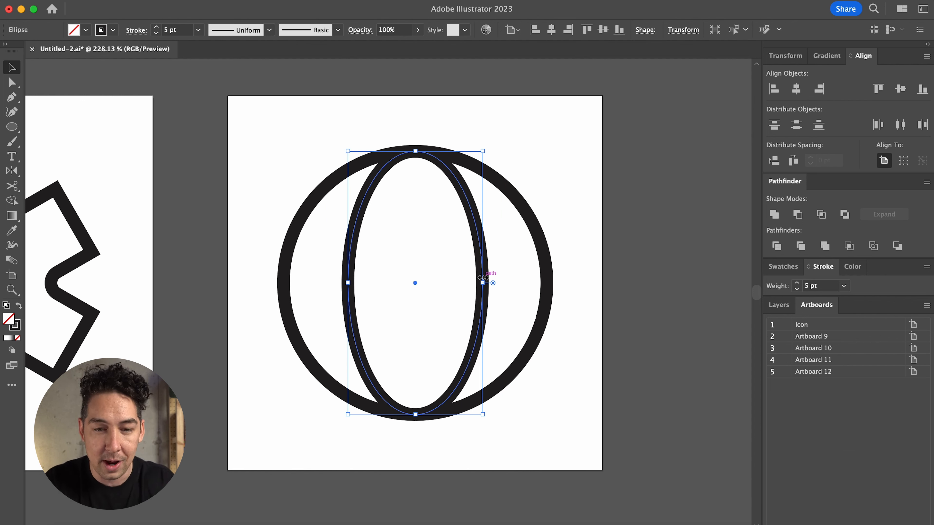
pyautogui.moveTo(483, 280); pyautogui.dragTo(477, 284)
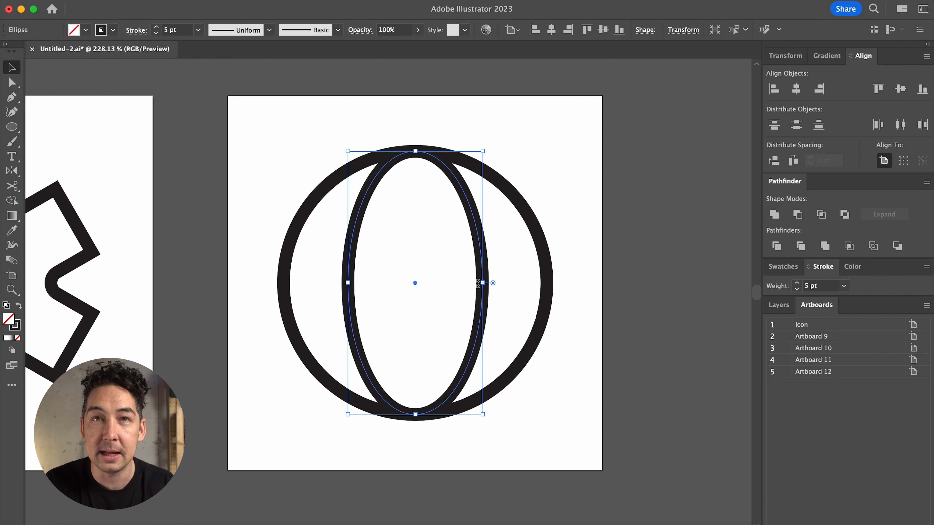
# Step: Draw a horizontal line across the circle's middle with the Pen tool and place one copy above and one below it
pyautogui.press('p')
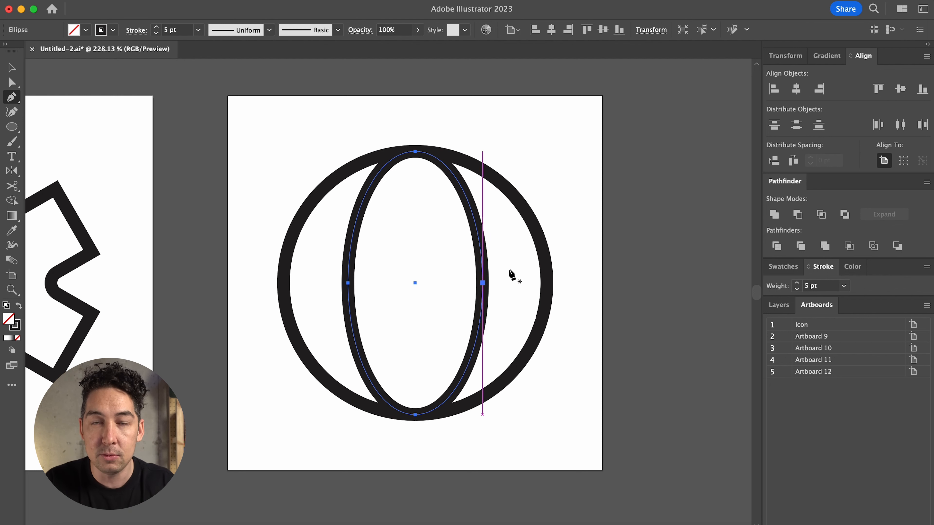
pyautogui.click(547, 283)
pyautogui.click(283, 283)
pyautogui.press('v')
pyautogui.click(414, 320)
pyautogui.moveTo(441, 287); pyautogui.dragTo(436, 351)
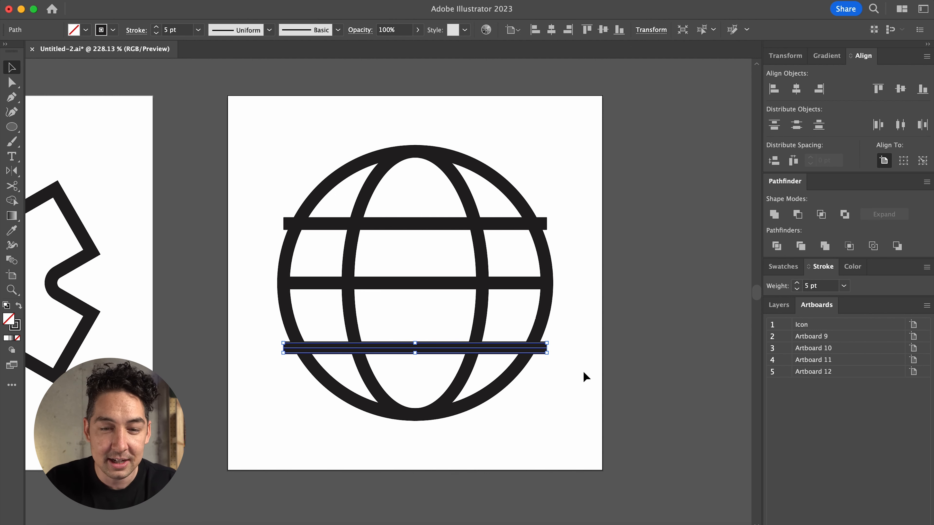
# Step: Distribute the three horizontal lines evenly and realign the middle one with the circle's centre
pyautogui.click(520, 225)
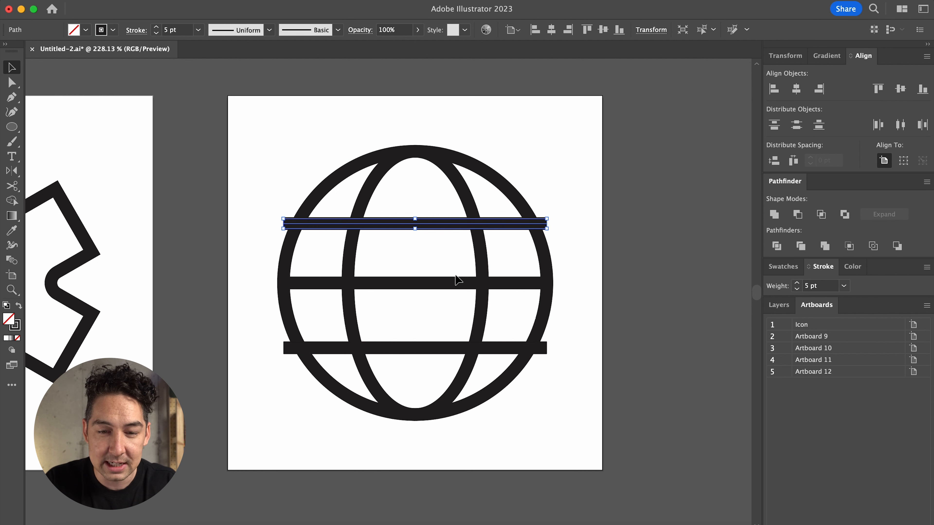
pyautogui.keyDown('shift'); pyautogui.click(453, 288); pyautogui.keyUp('shift')
pyautogui.keyDown('shift'); pyautogui.click(444, 351); pyautogui.keyUp('shift')
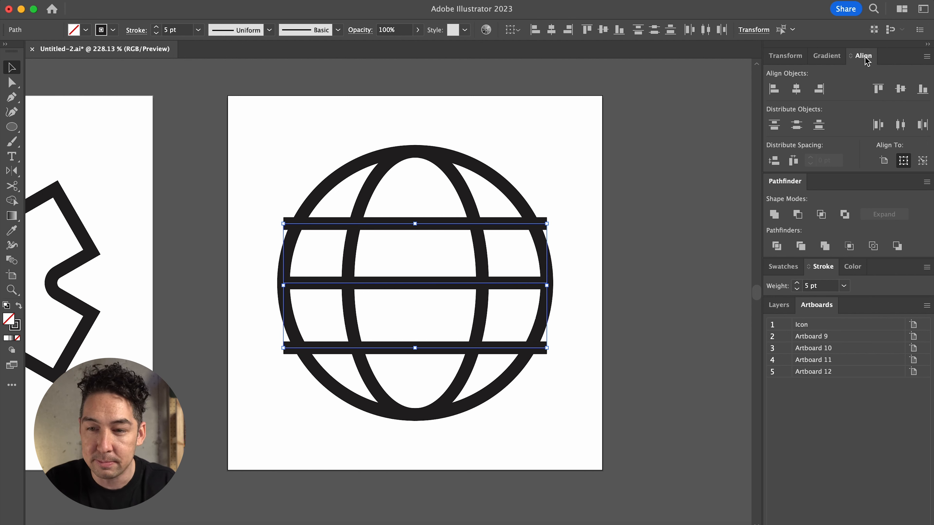
pyautogui.click(777, 159)
pyautogui.moveTo(436, 291)
pyautogui.mouseDown()
pyautogui.moveTo(462, 284)
pyautogui.moveTo(439, 273)
pyautogui.moveTo(432, 281)
pyautogui.mouseUp()
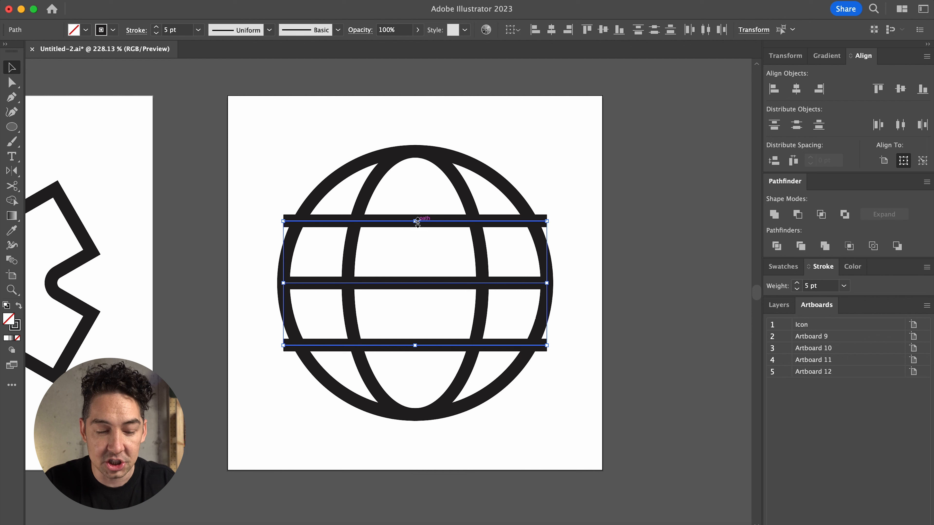
# Step: Spread the upper and lower lines further apart, symmetrically about the middle line, keeping them well inside the circle's height
pyautogui.moveTo(417, 221); pyautogui.dragTo(420, 187)
pyautogui.moveTo(419, 157); pyautogui.dragTo(420, 155)
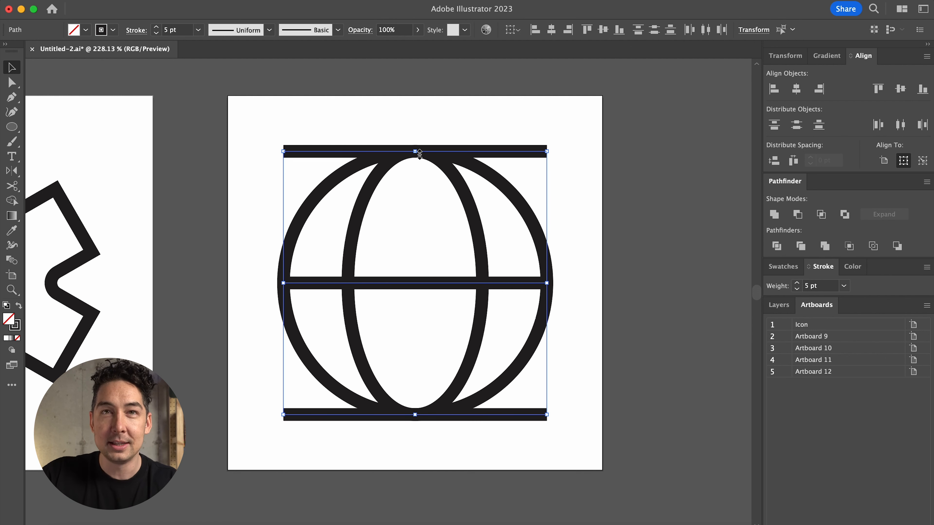
pyautogui.moveTo(420, 155); pyautogui.dragTo(419, 207)
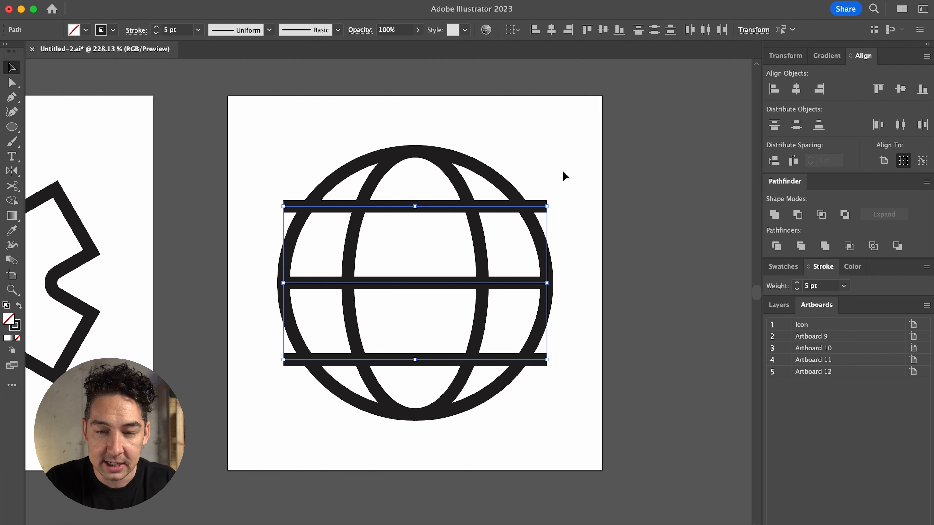
# Step: Shorten the upper and lower lines equally from both ends so they end on the circle's outline
pyautogui.click(563, 175)
pyautogui.click(539, 215)
pyautogui.keyDown('shift'); pyautogui.click(546, 363); pyautogui.keyUp('shift')
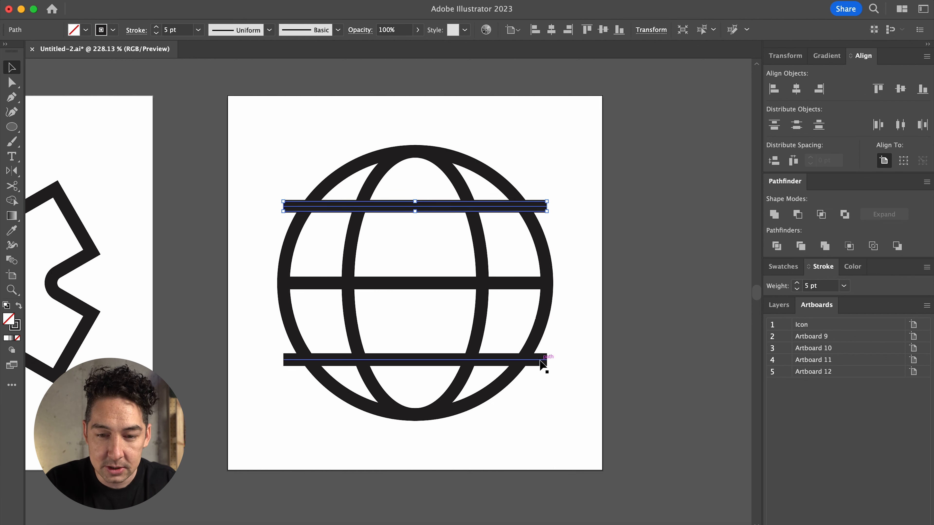
pyautogui.moveTo(547, 283); pyautogui.dragTo(523, 284)
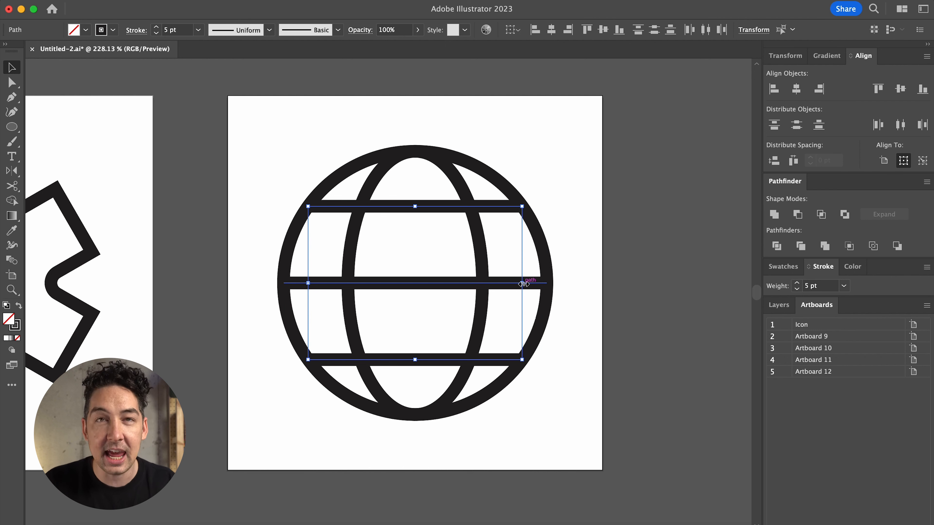
pyautogui.click(507, 188)
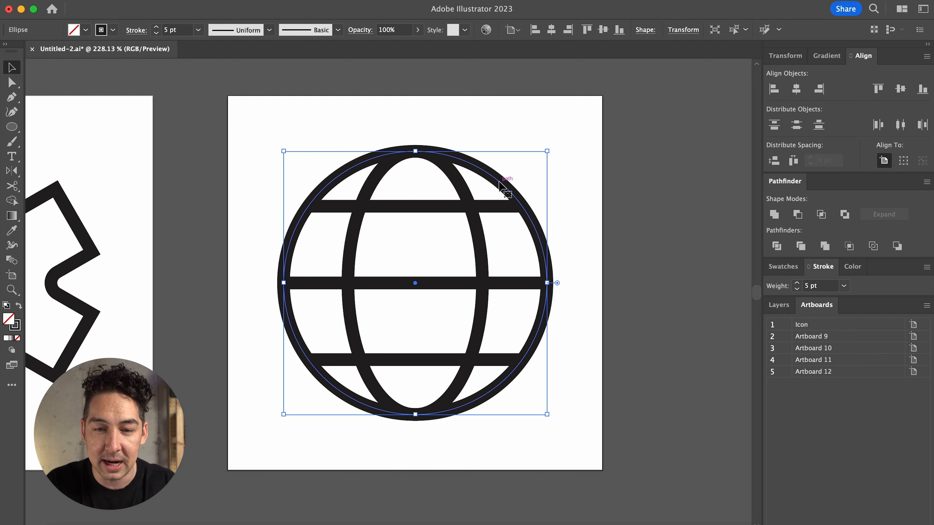
pyautogui.click(618, 229)
pyautogui.scroll(-3, 611, 244)
pyautogui.scroll(-2, 612, 246)
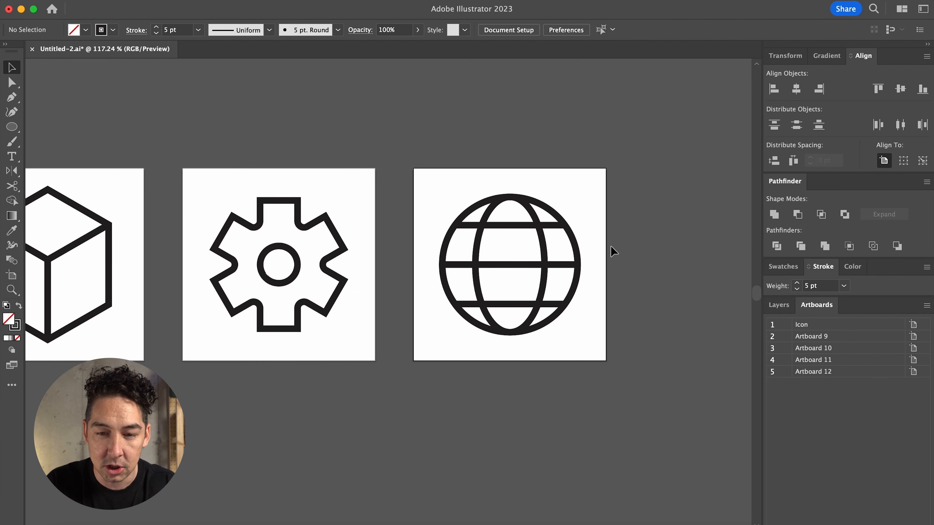
# Step: Add a vertical line through the globe's centre by rotating a copy of the middle horizontal line 90°
pyautogui.click(520, 269)
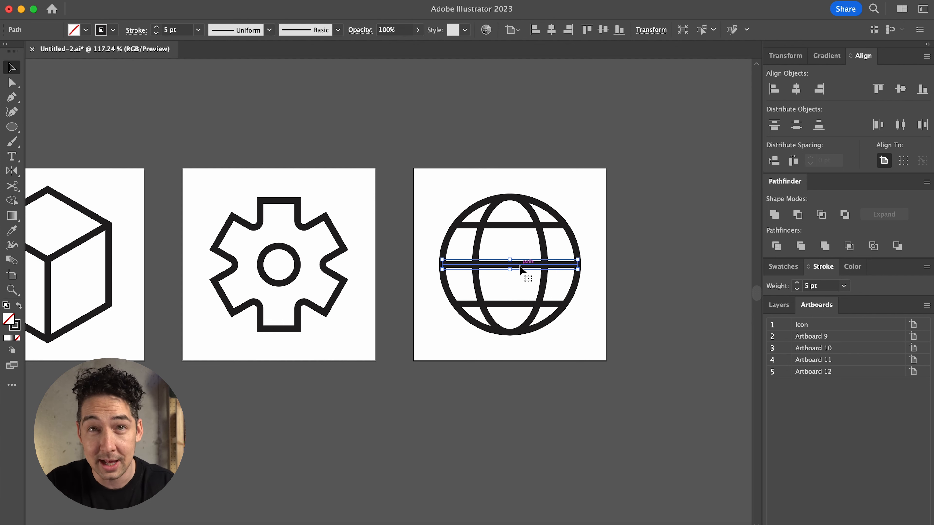
pyautogui.press('a')
pyautogui.press('v')
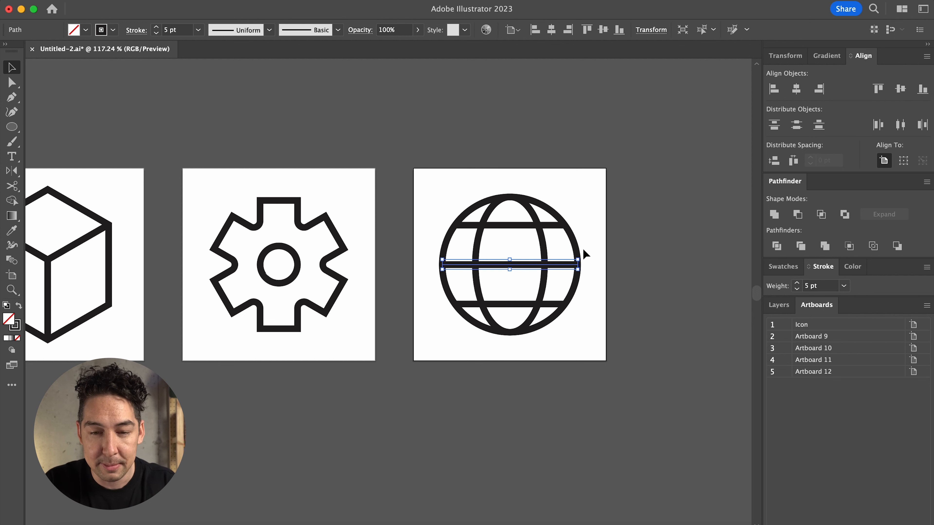
pyautogui.moveTo(585, 265); pyautogui.dragTo(502, 167)
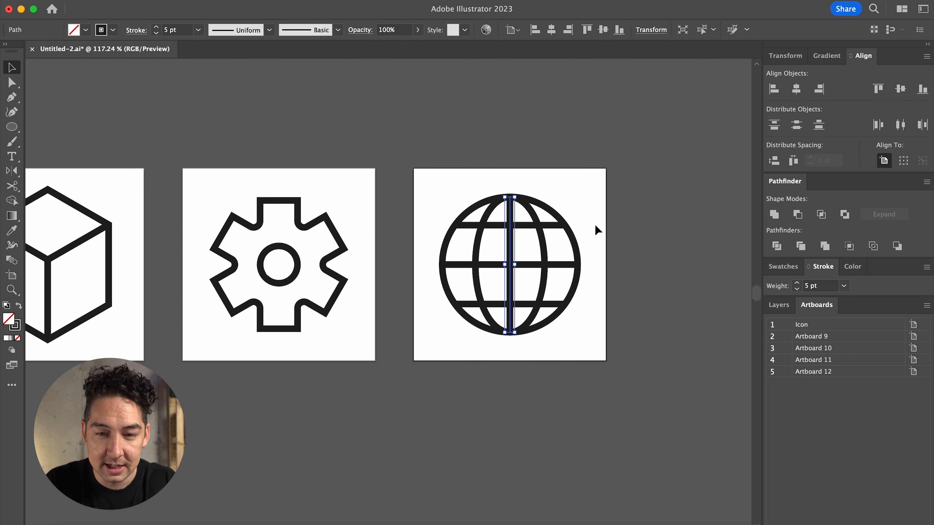
pyautogui.click(594, 224)
# Step: Delete the vertical line through the globe's centre
pyautogui.scroll(-5, 618, 253)
pyautogui.scroll(10, 618, 253)
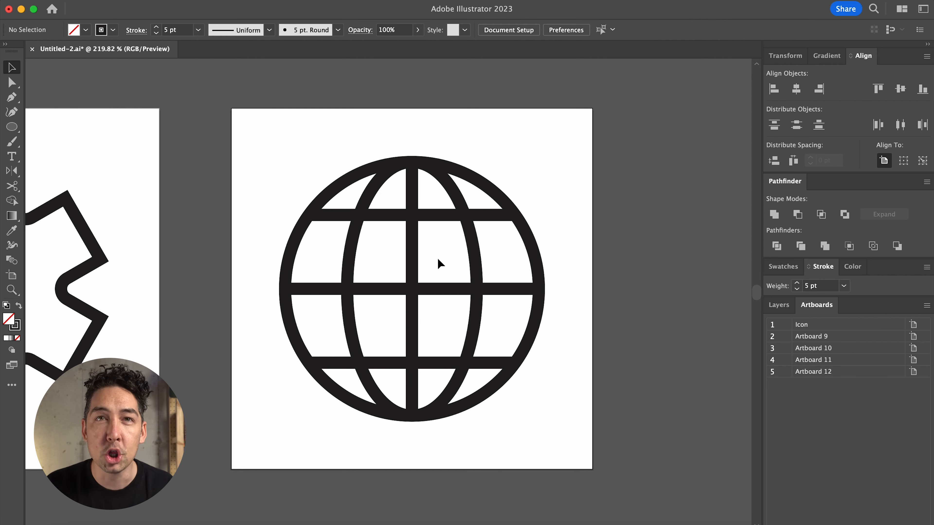
pyautogui.click(413, 245)
pyautogui.press('Delete')
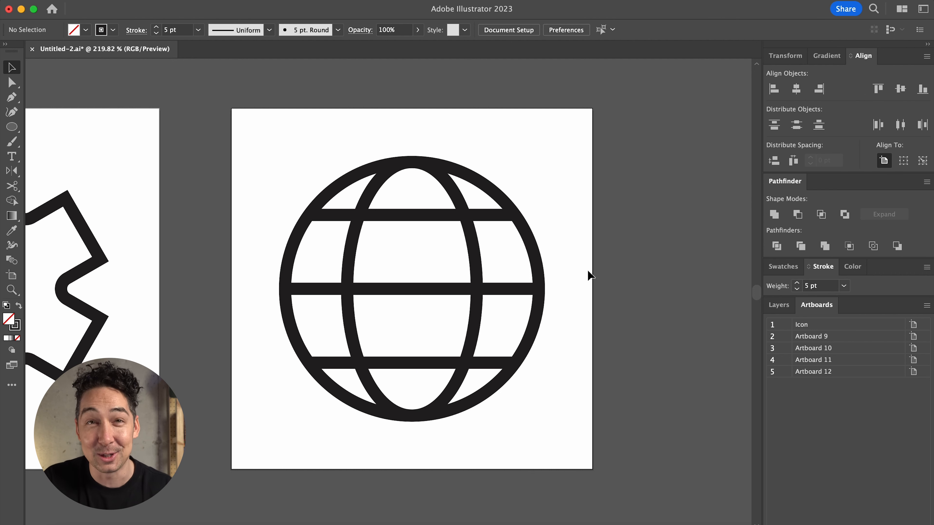
# Step: Add a sixth artboard beside the globe's artboard
pyautogui.scroll(-5, 588, 270)
pyautogui.hscroll(5, 588, 271)
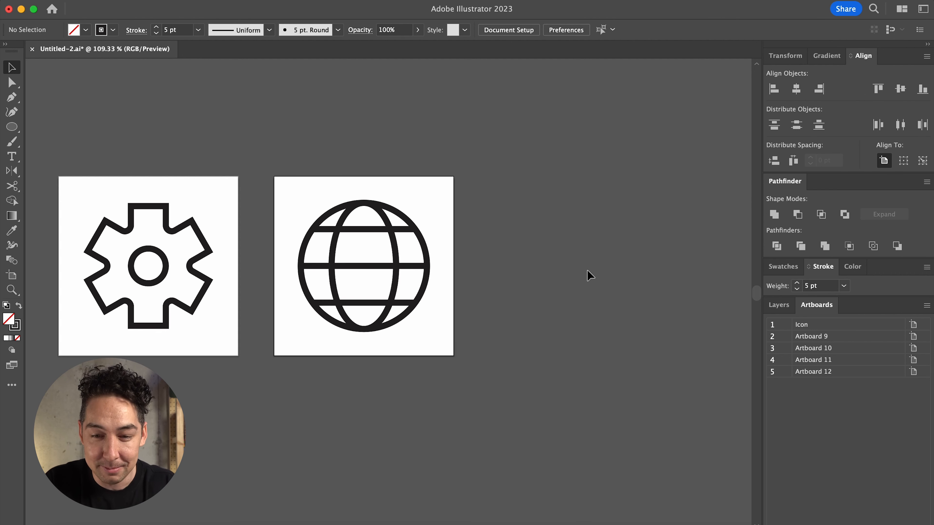
pyautogui.click(902, 524)
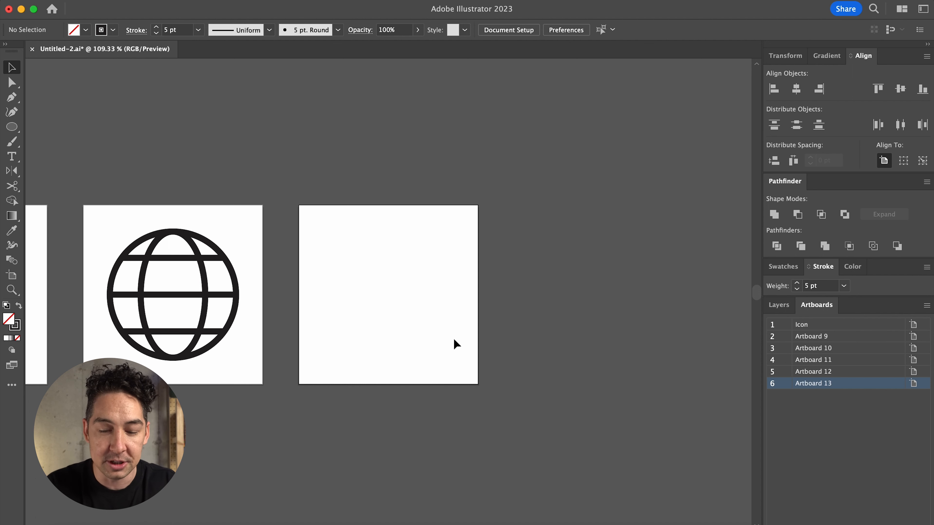
# Step: Draw a wide rectangle in the lower half of the sixth artboard, about 70% of the artboard's width
pyautogui.press('m')
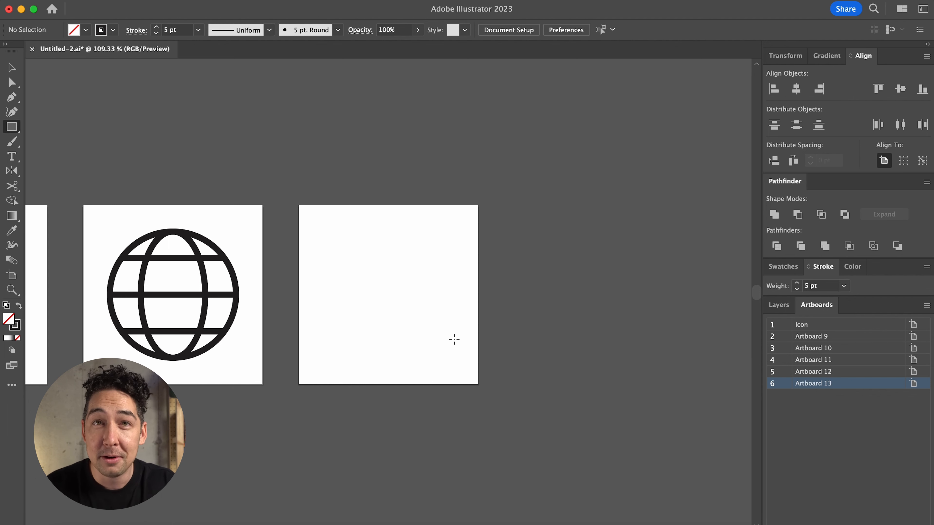
pyautogui.moveTo(327, 295); pyautogui.dragTo(456, 342)
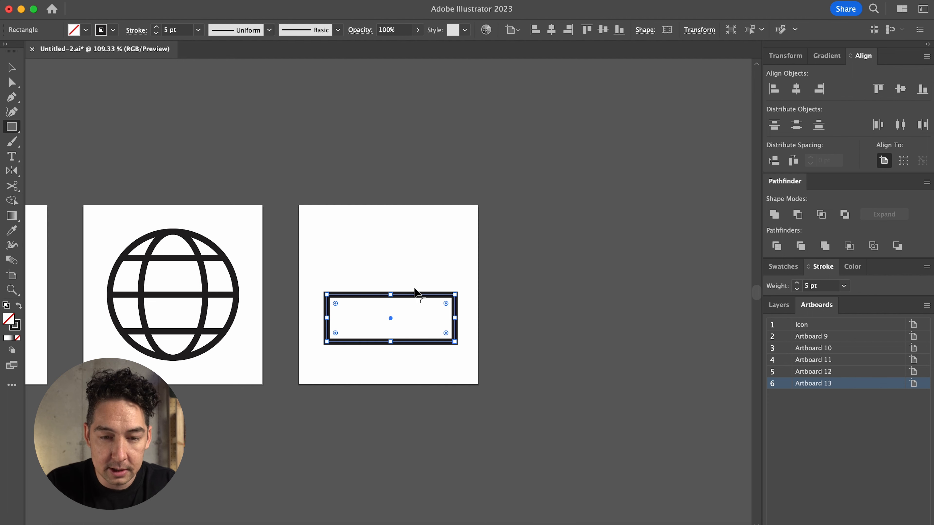
pyautogui.moveTo(414, 295); pyautogui.dragTo(409, 295)
pyautogui.press('super+z')
# Step: Centre the wide rectangle horizontally on its artboard and keep it selected
pyautogui.press('v')
pyautogui.press('z')
pyautogui.moveTo(506, 418); pyautogui.dragTo(208, 172)
pyautogui.press('v')
pyautogui.moveTo(480, 387); pyautogui.dragTo(475, 388)
pyautogui.click(495, 408)
pyautogui.click(533, 386)
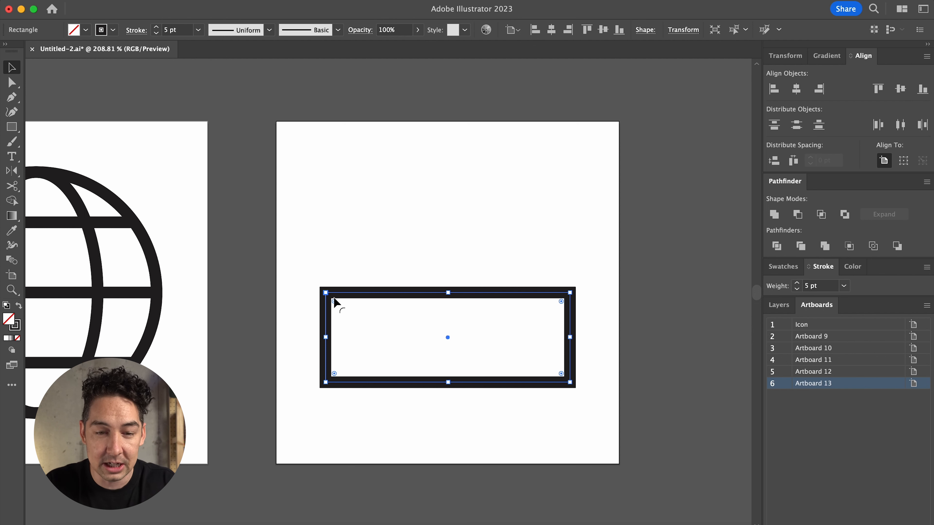
# Step: Round all corners of the wide rectangle to the maximum so that it forms a pill shape
pyautogui.moveTo(334, 301); pyautogui.dragTo(472, 337)
pyautogui.moveTo(370, 338); pyautogui.dragTo(447, 359)
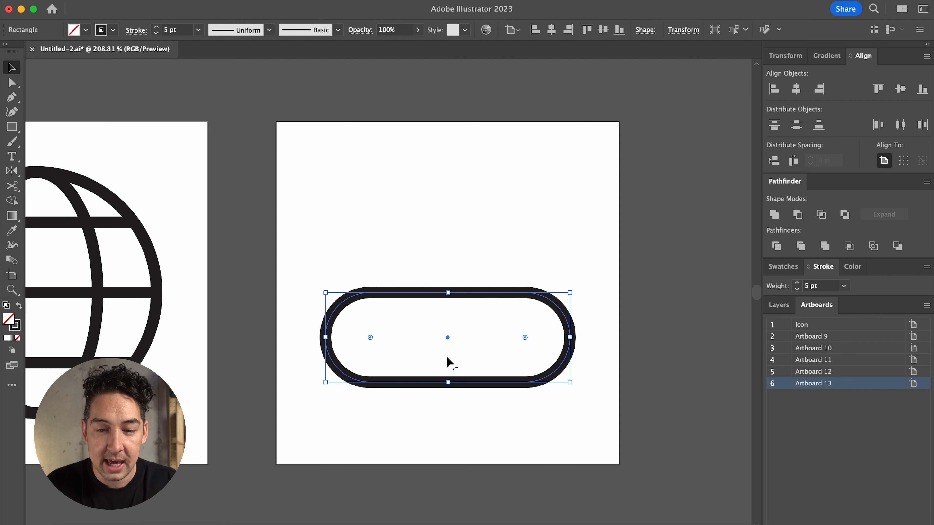
pyautogui.moveTo(570, 294); pyautogui.dragTo(614, 230)
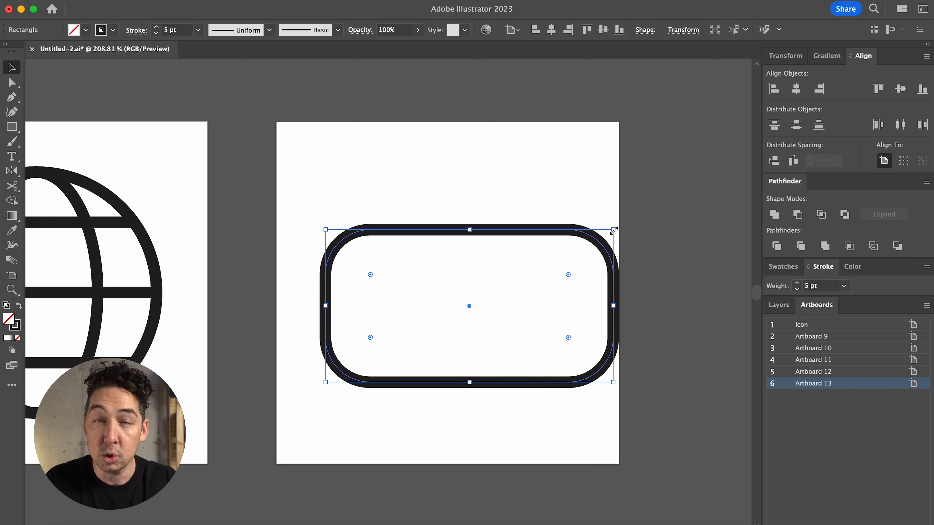
pyautogui.press('super+z')
# Step: Draw a circle centred on the pill's upper edge, about 55% as wide as the pill, overlapping it like a cloud's bump
pyautogui.press('l')
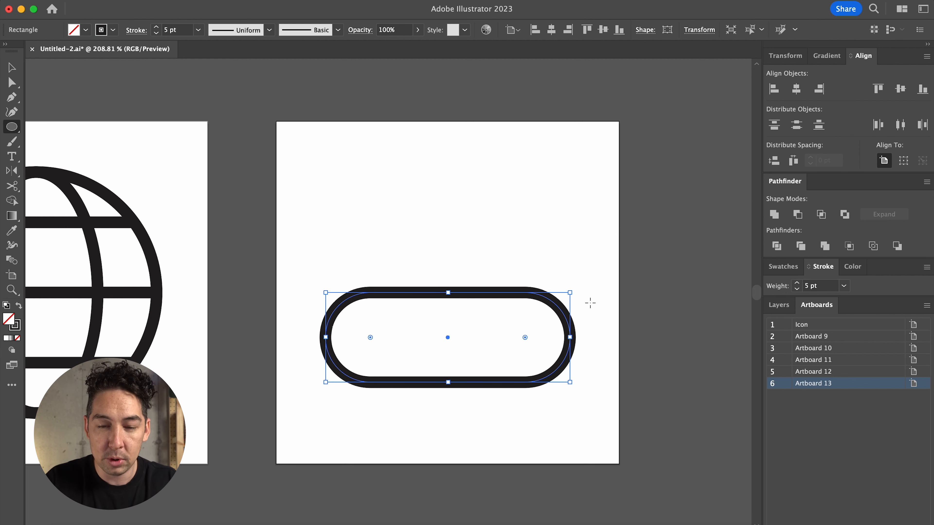
pyautogui.moveTo(447, 253); pyautogui.dragTo(489, 314)
pyautogui.press('v')
pyautogui.moveTo(500, 208); pyautogui.dragTo(499, 250)
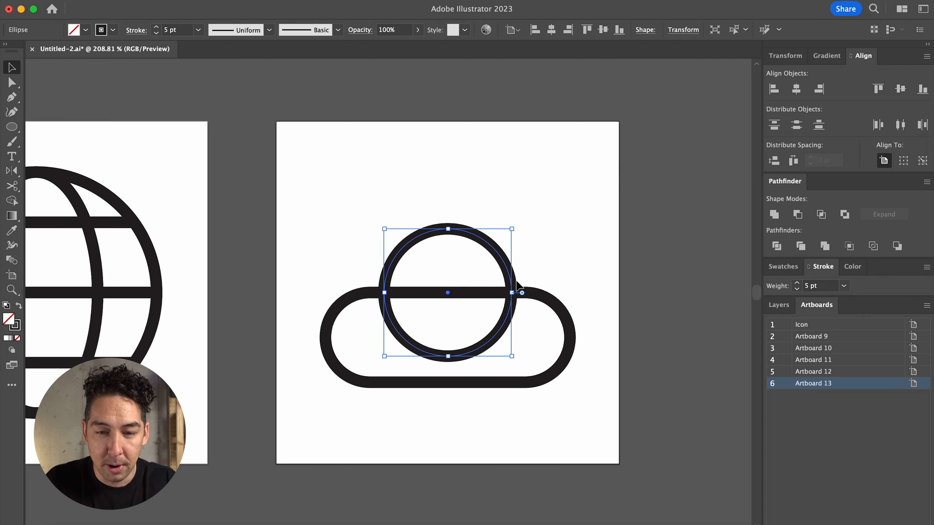
pyautogui.moveTo(512, 293); pyautogui.dragTo(518, 293)
# Step: Try uniting the circle and the pill into a single cloud outline, and undo it
pyautogui.moveTo(623, 308); pyautogui.dragTo(412, 204)
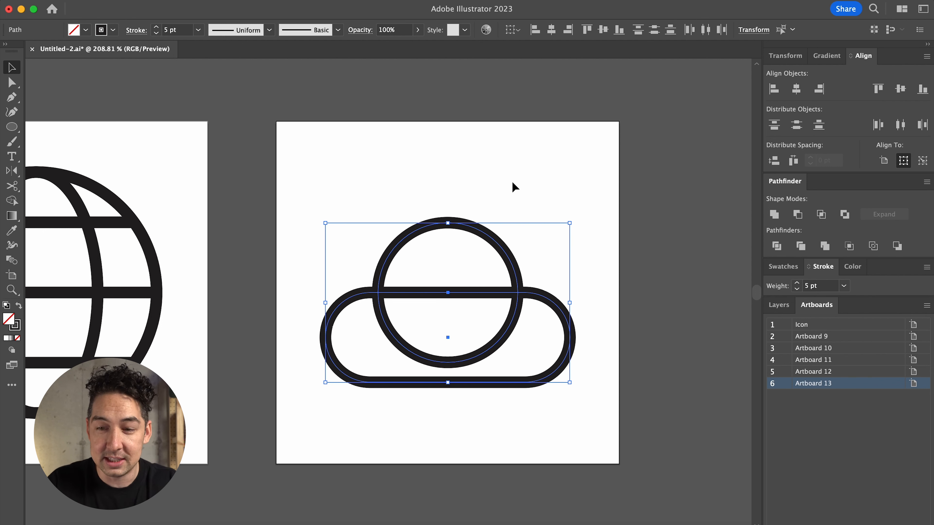
pyautogui.click(774, 214)
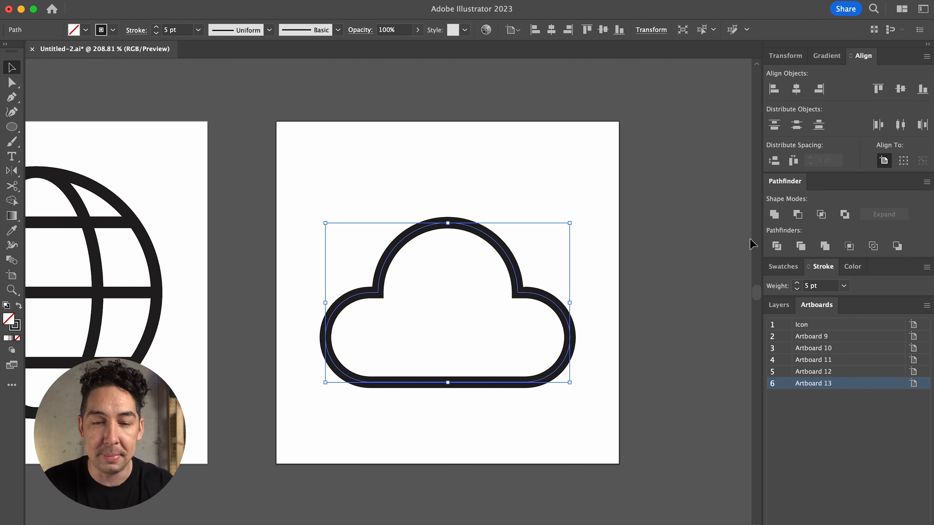
pyautogui.press('super+z')
# Step: Delete the circle above the pill
pyautogui.click(556, 237)
pyautogui.click(446, 255)
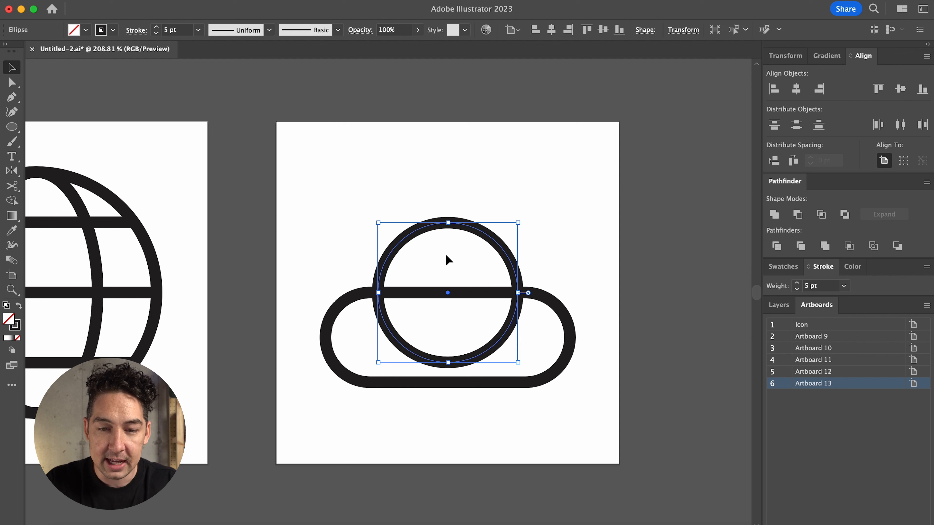
pyautogui.press('Delete')
# Step: Widen the pill evenly on both sides to about 85% of the artboard's width
pyautogui.click(571, 336)
pyautogui.moveTo(571, 336); pyautogui.dragTo(595, 333)
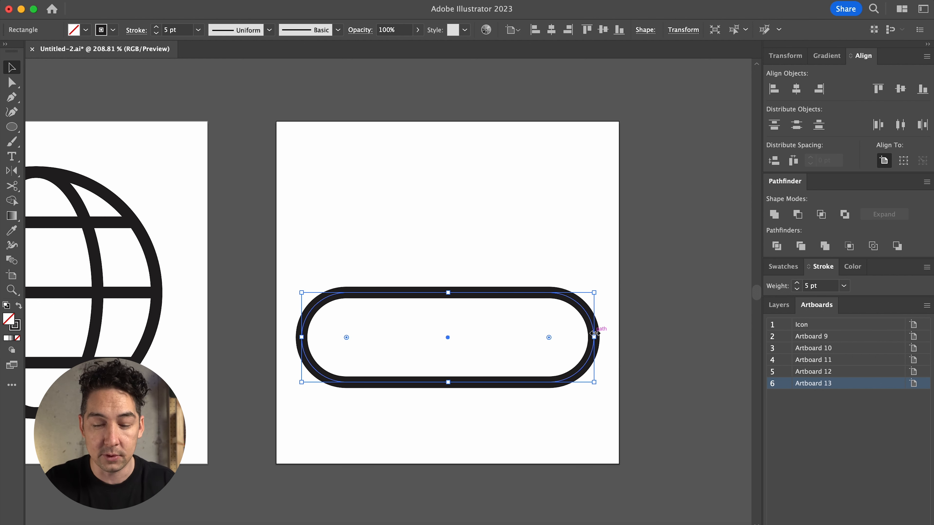
pyautogui.click(559, 327)
# Step: Draw a taller rectangle and a smaller one to its right, overlapping each other and the pill's upper half
pyautogui.press('m')
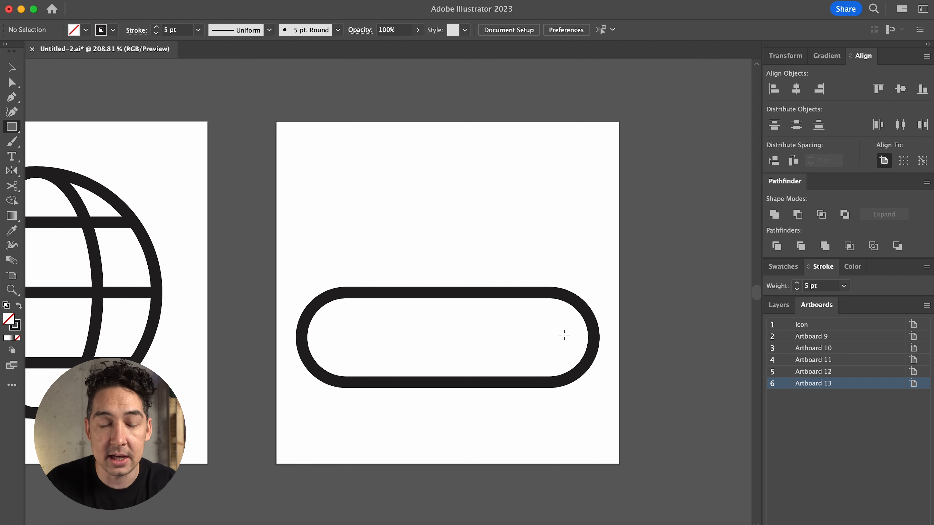
pyautogui.moveTo(358, 211); pyautogui.dragTo(466, 335)
pyautogui.moveTo(527, 240); pyautogui.dragTo(432, 336)
# Step: Round both upper corners of the taller rectangle and only the upper-right corner of the smaller rectangle
pyautogui.press('a')
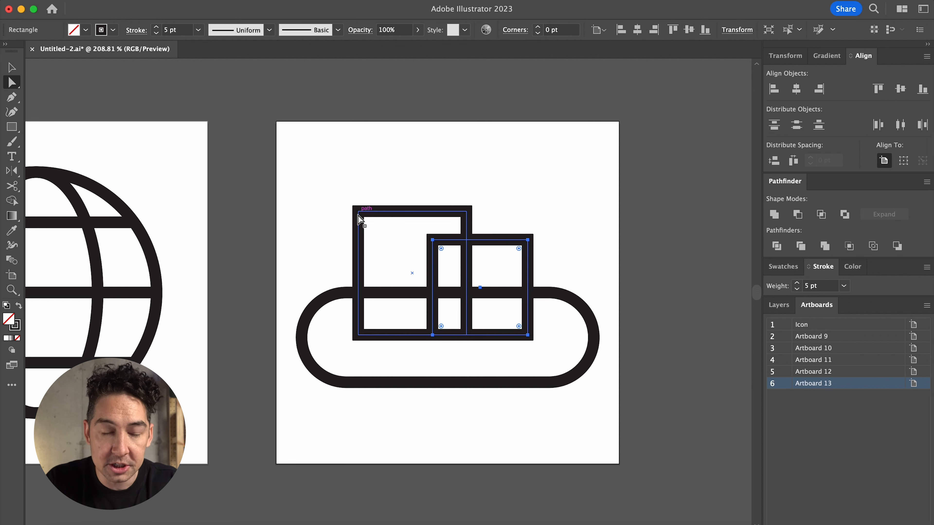
pyautogui.click(359, 213)
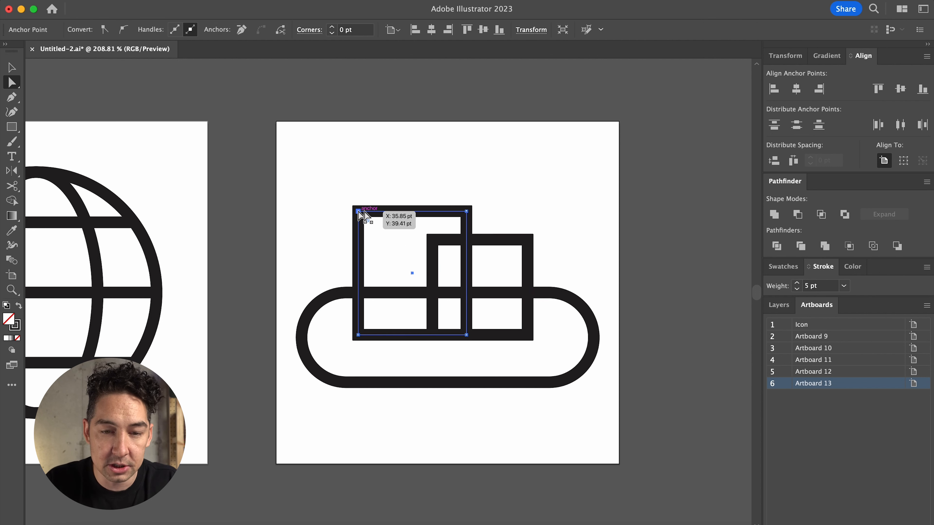
pyautogui.keyDown('shift'); pyautogui.click(467, 212); pyautogui.keyUp('shift')
pyautogui.moveTo(458, 220); pyautogui.dragTo(327, 325)
pyautogui.click(528, 240)
pyautogui.moveTo(511, 255); pyautogui.dragTo(483, 283)
# Step: Enlarge the taller rounded shape upward and to the right, keeping its lower-left corner in place
pyautogui.press('v')
pyautogui.click(550, 230)
pyautogui.click(461, 230)
pyautogui.moveTo(464, 211); pyautogui.dragTo(511, 183)
# Step: Round the taller shape's two upper corners to the maximum to form a semicircular arch
pyautogui.press('a')
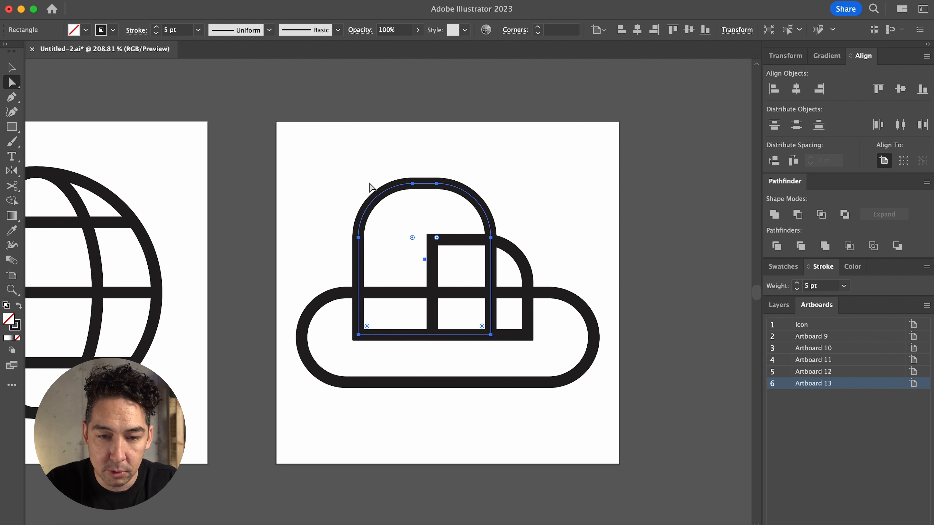
pyautogui.moveTo(362, 180); pyautogui.dragTo(397, 212)
pyautogui.moveTo(508, 194); pyautogui.dragTo(457, 217)
pyautogui.moveTo(412, 237); pyautogui.dragTo(492, 302)
# Step: Shift the smaller shape slightly right and the tall arch slightly down, and select all three cloud shapes
pyautogui.click(555, 246)
pyautogui.moveTo(518, 257)
pyautogui.mouseDown()
pyautogui.moveTo(538, 256)
pyautogui.moveTo(527, 250)
pyautogui.mouseUp()
pyautogui.press('super+z')
pyautogui.click(543, 237)
pyautogui.press('v')
pyautogui.moveTo(455, 193); pyautogui.dragTo(456, 208)
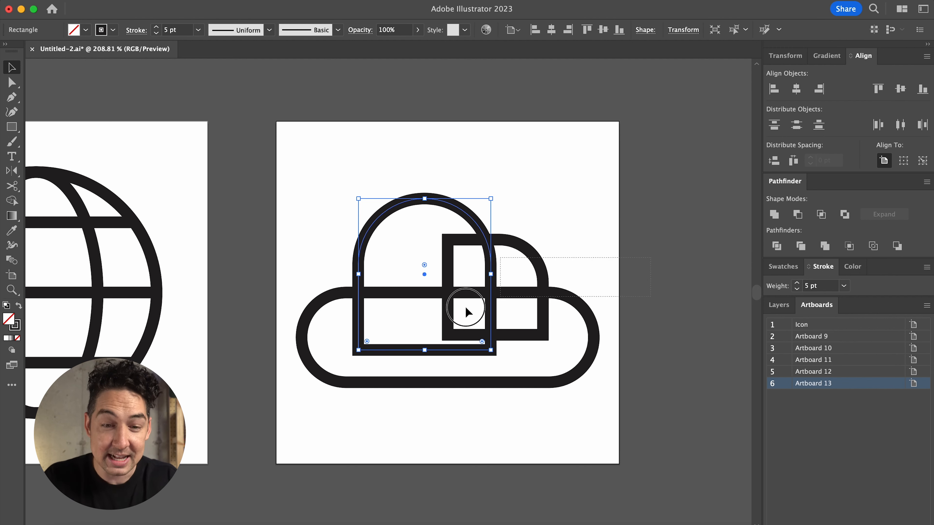
pyautogui.moveTo(588, 276); pyautogui.dragTo(306, 365)
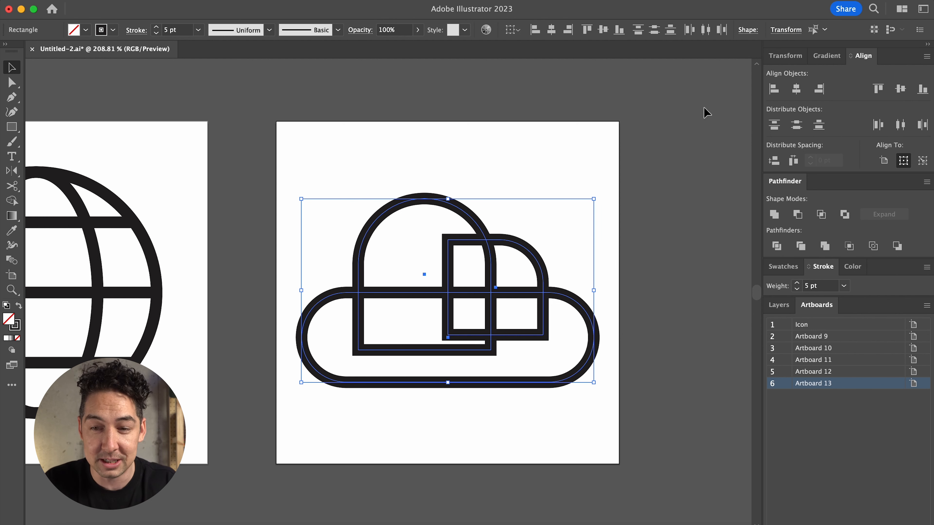